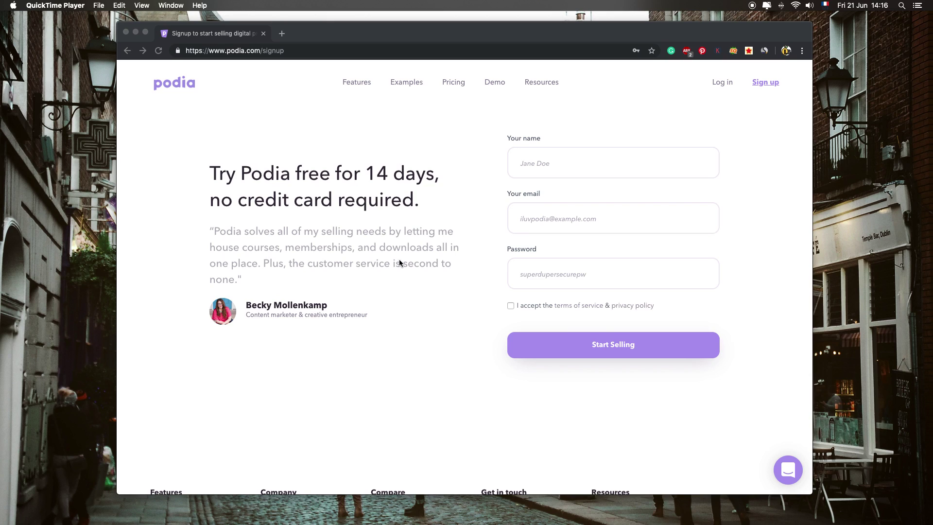
# Enter the account holder's full name and e-mail address in the signup form
pyautogui.click(566, 168)
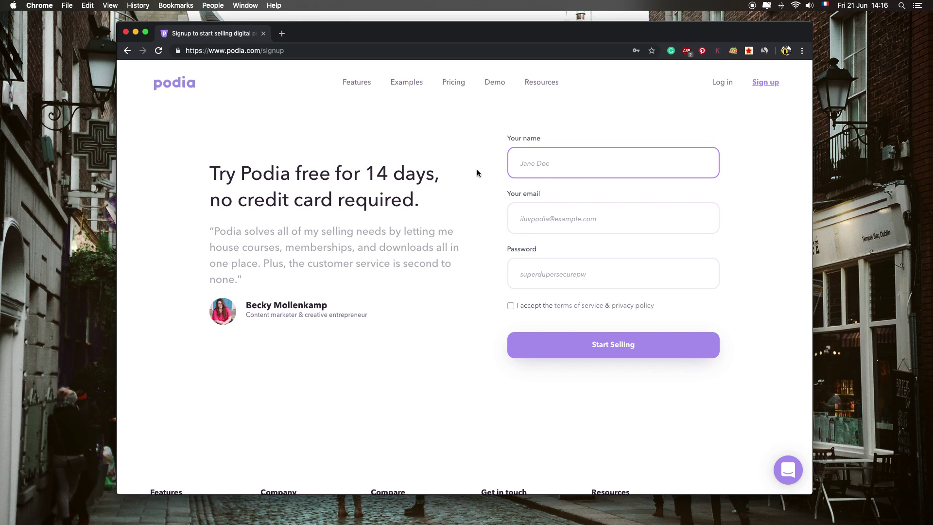
pyautogui.write('Marie Drouvin')
pyautogui.press('Tab')
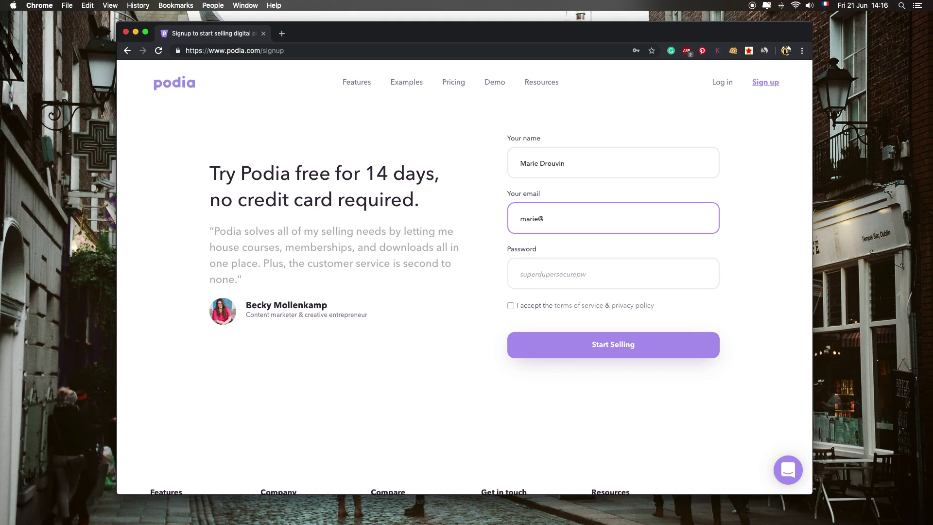
# Set the account password, accept the terms, and submit the signup with Start Selling
pyautogui.click(520, 274)
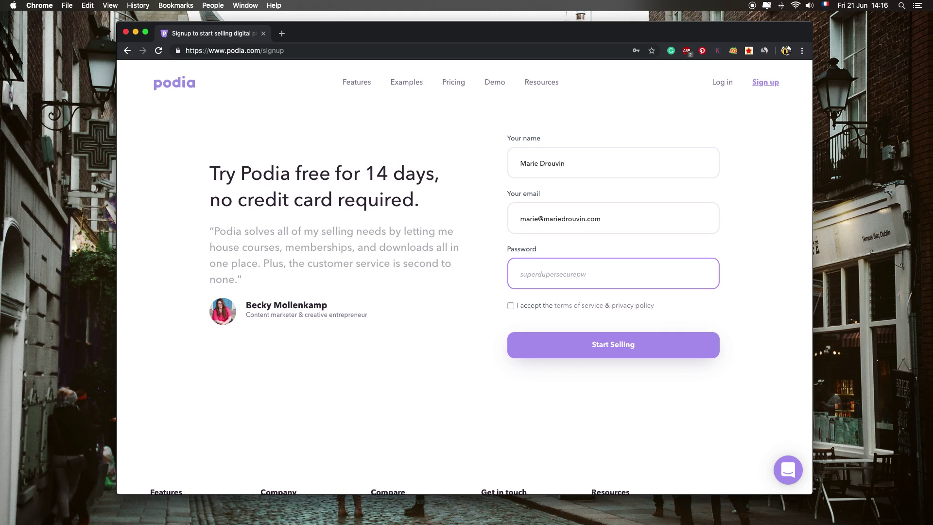
pyautogui.doubleClick(532, 272)
pyautogui.write('••••••••••••')
pyautogui.click(510, 305)
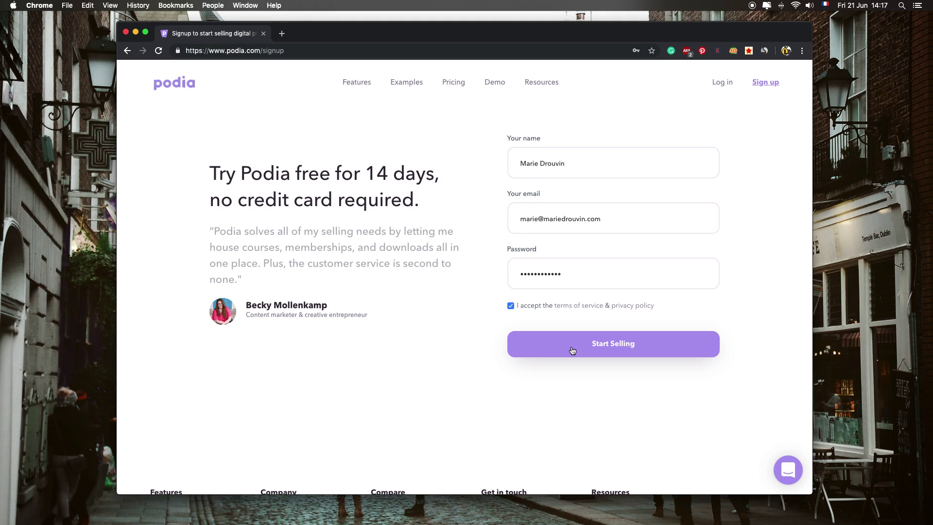
pyautogui.click(571, 348)
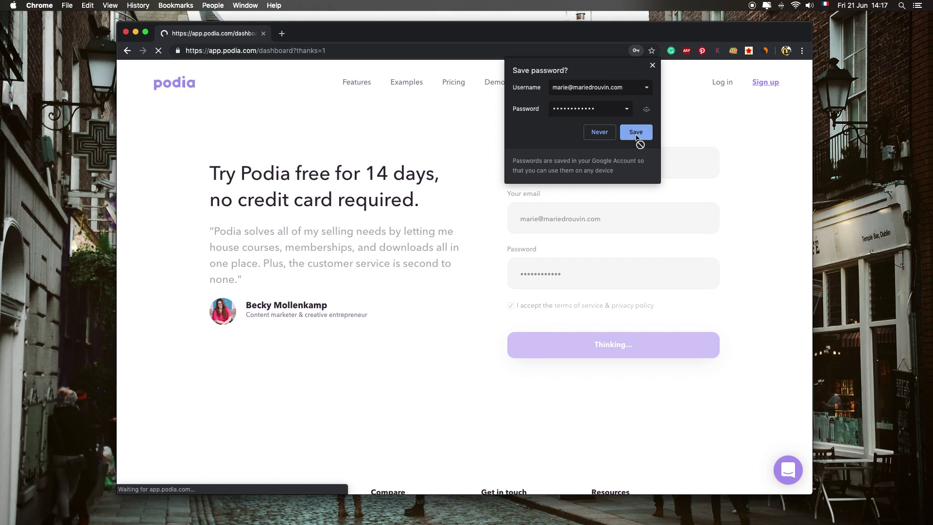
# Save the login in Chrome, answer Nope, and skip the remaining onboarding questions
pyautogui.click(635, 133)
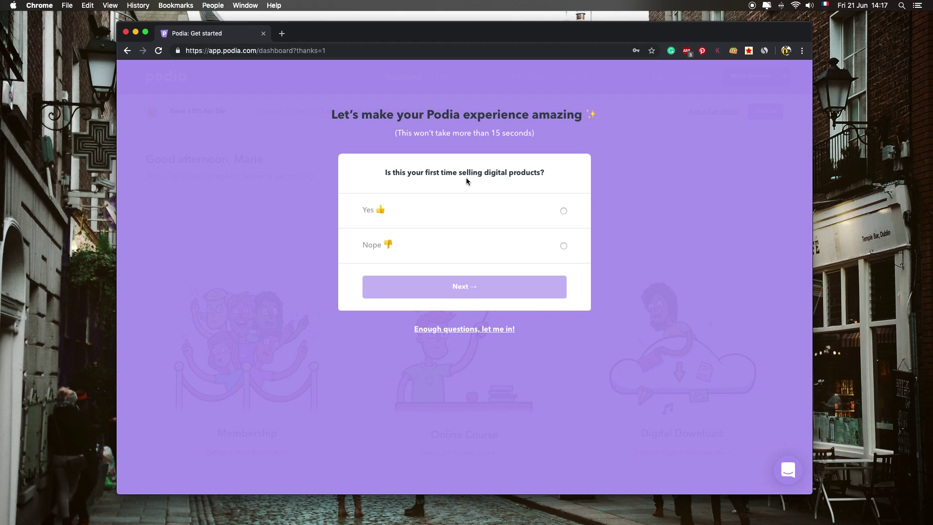
pyautogui.click(449, 251)
pyautogui.click(463, 288)
pyautogui.click(452, 332)
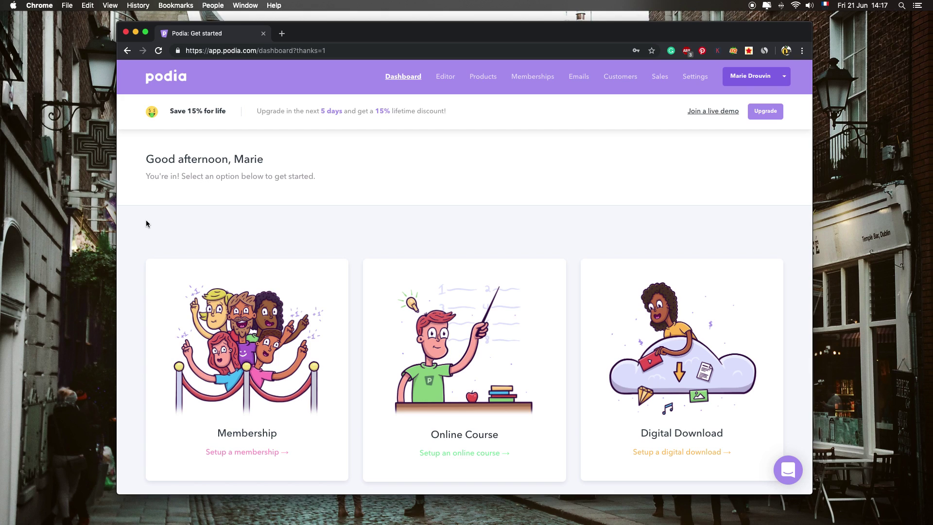
pyautogui.scroll(-3, 146, 224)
pyautogui.scroll(3, 143, 225)
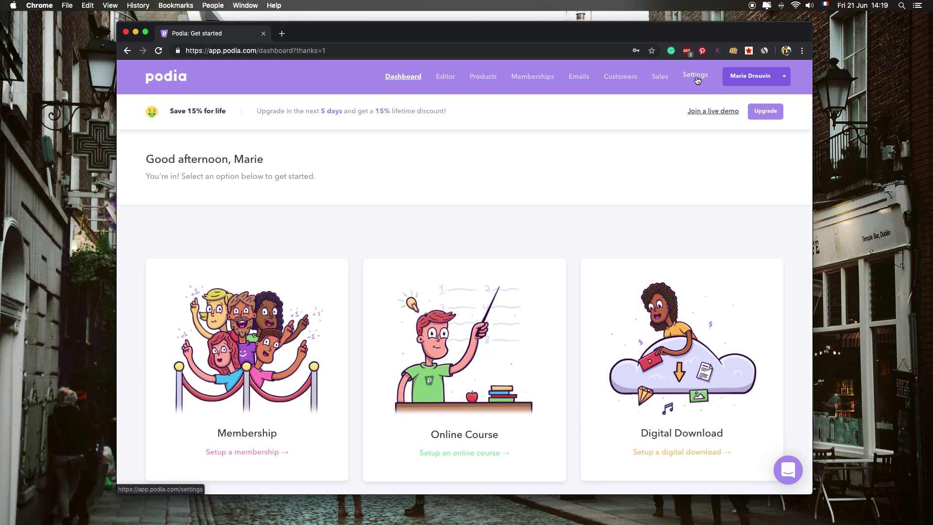
# Go to Settings and bring the Storefront Name and domain fields into view
pyautogui.click(696, 77)
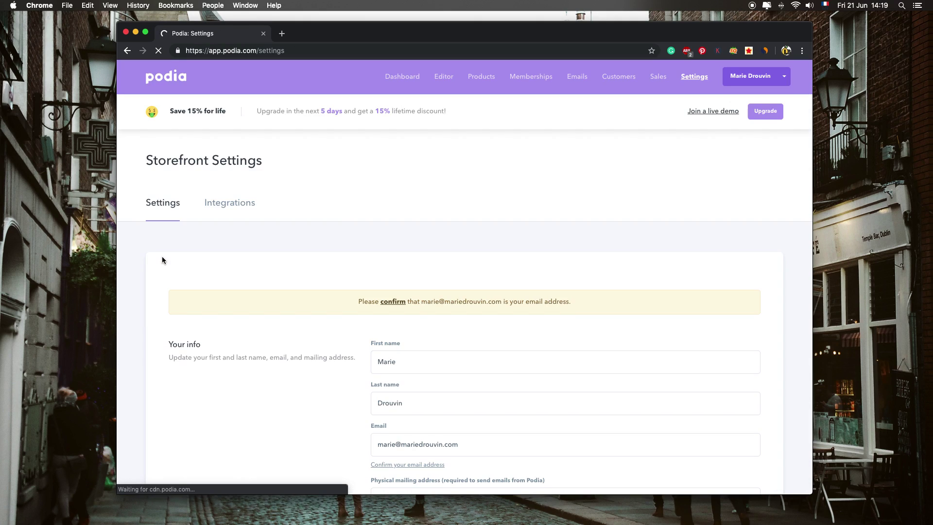
pyautogui.scroll(-2, 162, 260)
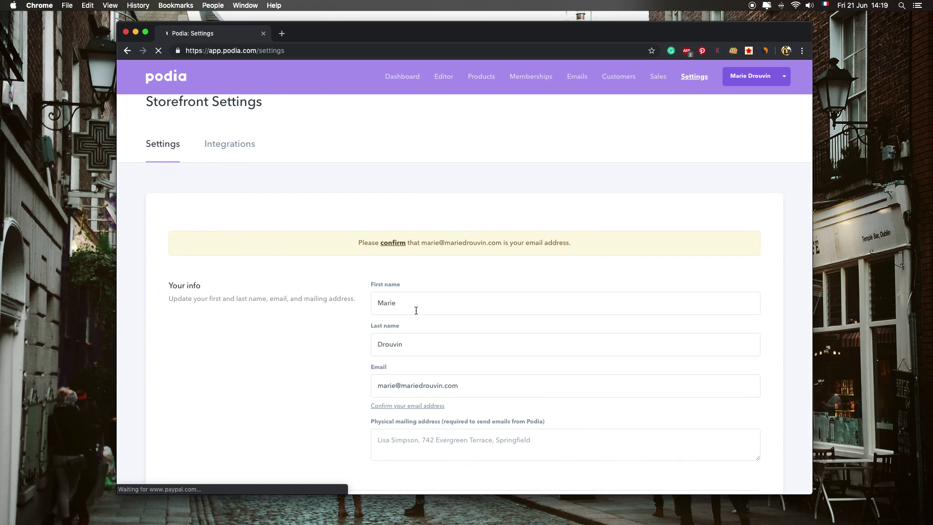
pyautogui.scroll(-1, 250, 268)
pyautogui.scroll(-4, 250, 268)
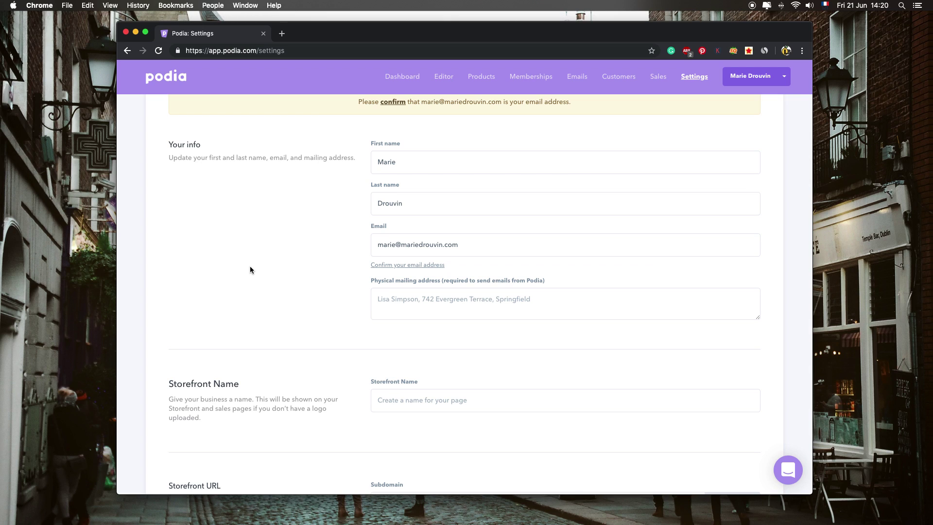
pyautogui.scroll(-3, 250, 267)
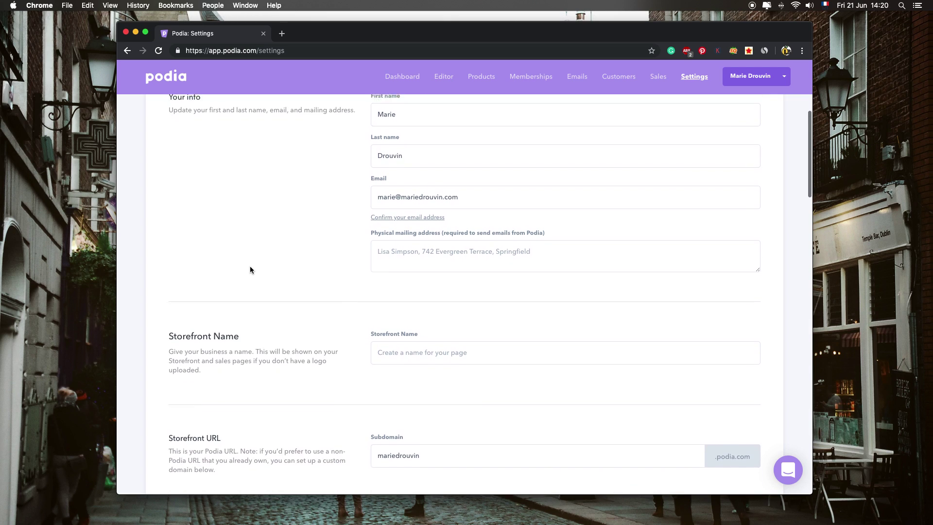
pyautogui.scroll(-1, 249, 269)
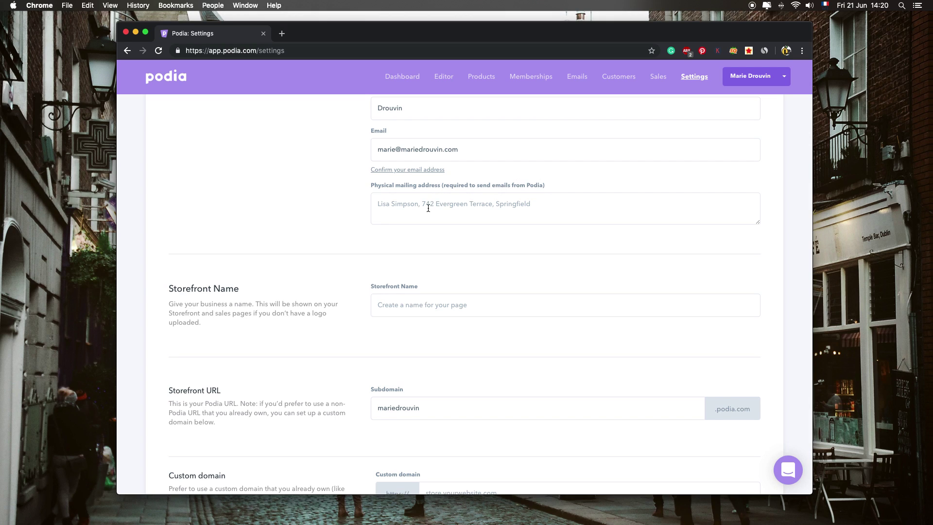
pyautogui.scroll(-5, 313, 223)
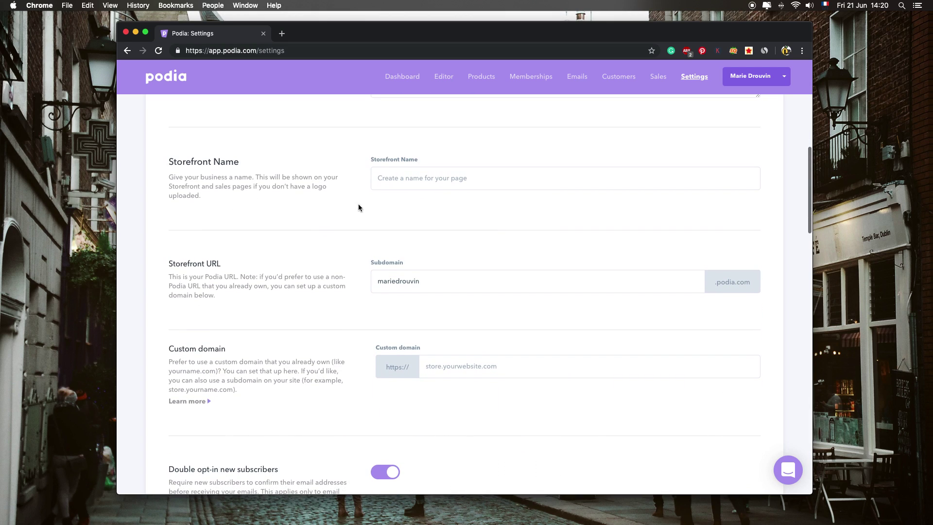
# Enter L'école in the Storefront Name field
pyautogui.click(432, 179)
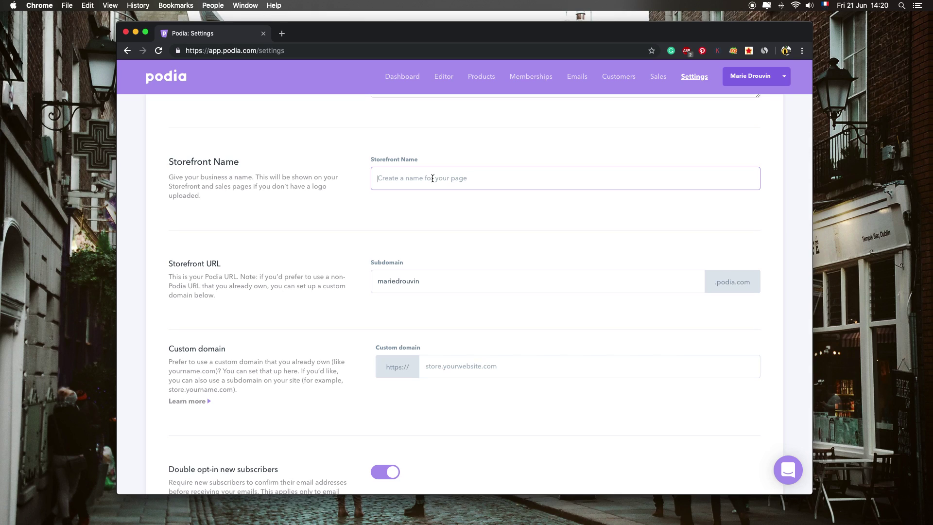
pyautogui.write("L'école")
pyautogui.scroll(-2, 442, 252)
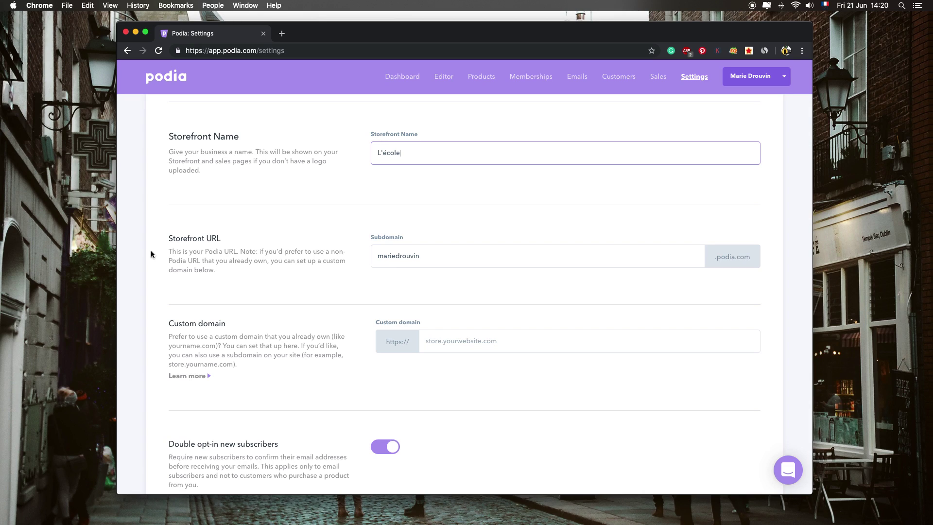
pyautogui.scroll(-1, 151, 253)
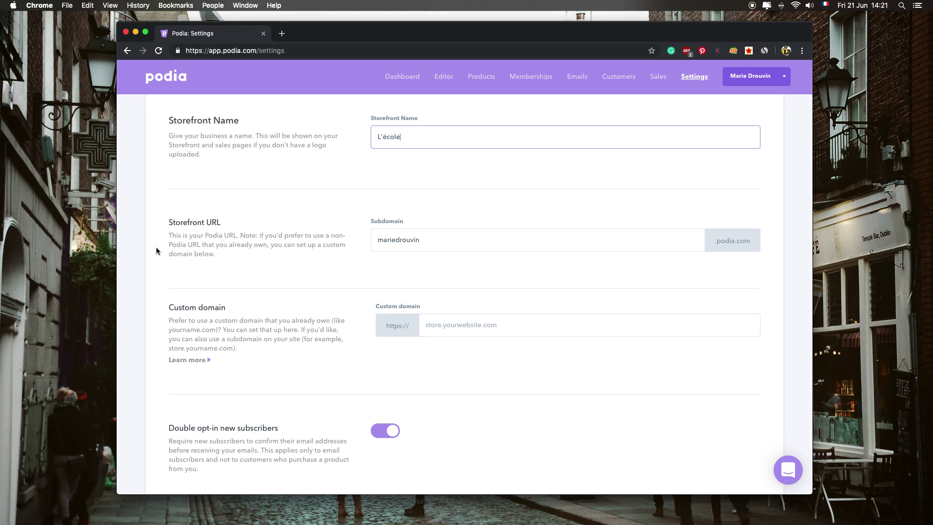
pyautogui.scroll(-2, 156, 247)
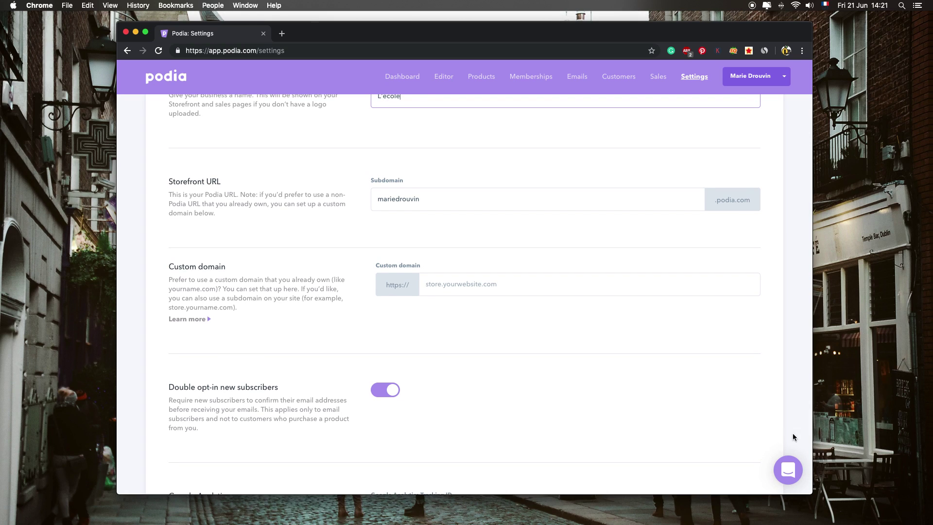
pyautogui.scroll(1, 537, 402)
pyautogui.scroll(1, 260, 346)
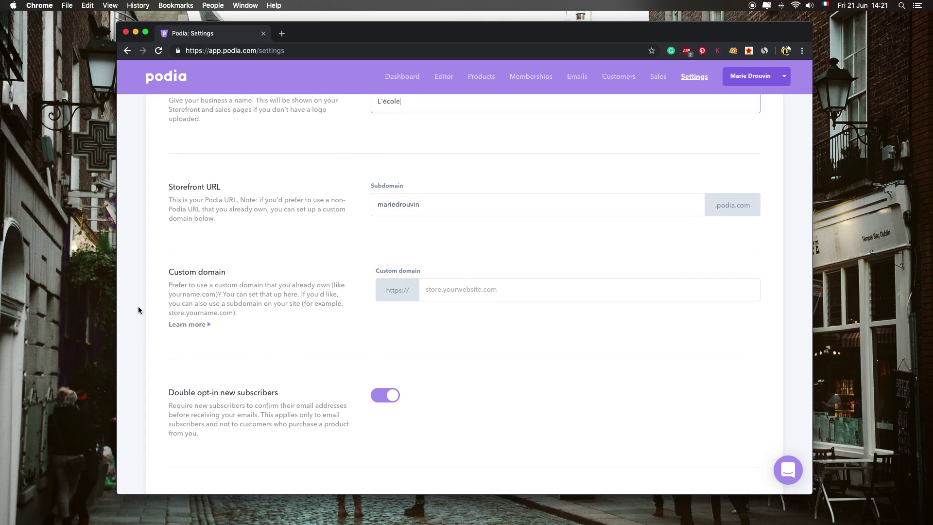
pyautogui.scroll(-1, 139, 310)
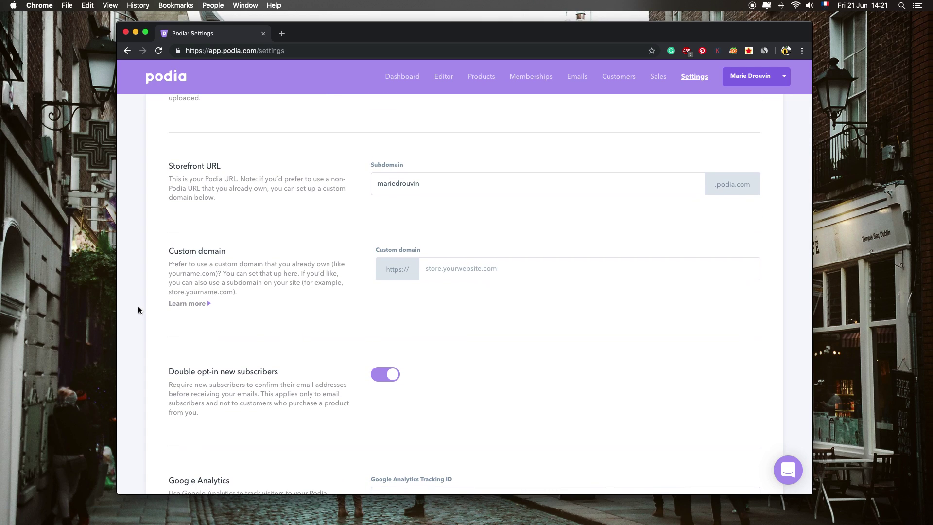
pyautogui.scroll(-5, 138, 306)
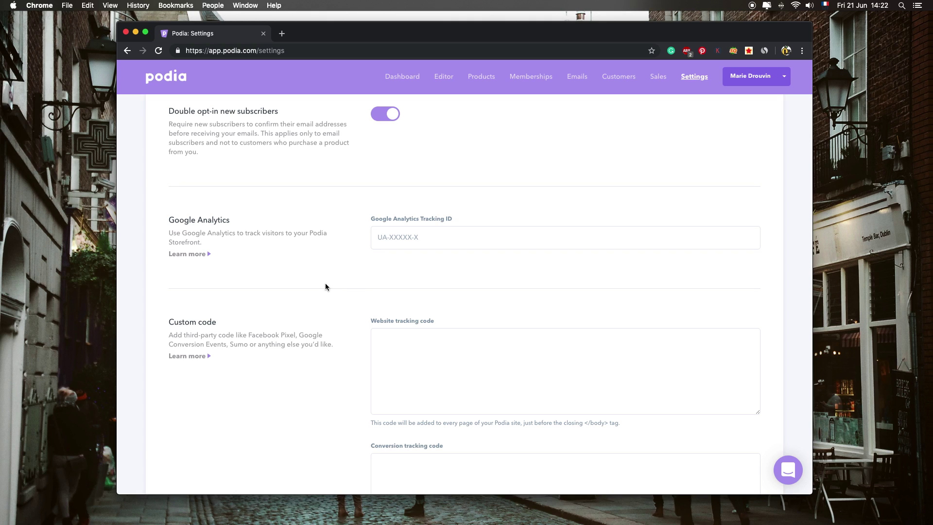
# Set the storefront language to French
pyautogui.scroll(-5, 325, 286)
pyautogui.scroll(1, 326, 287)
pyautogui.scroll(-2, 325, 287)
pyautogui.scroll(-5, 325, 286)
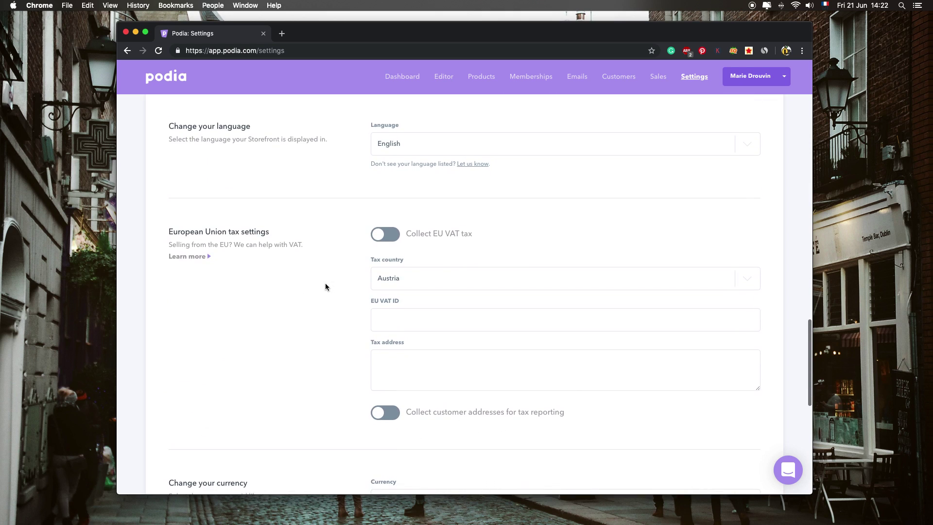
pyautogui.scroll(2, 325, 287)
pyautogui.scroll(3, 325, 287)
pyautogui.scroll(-4, 325, 287)
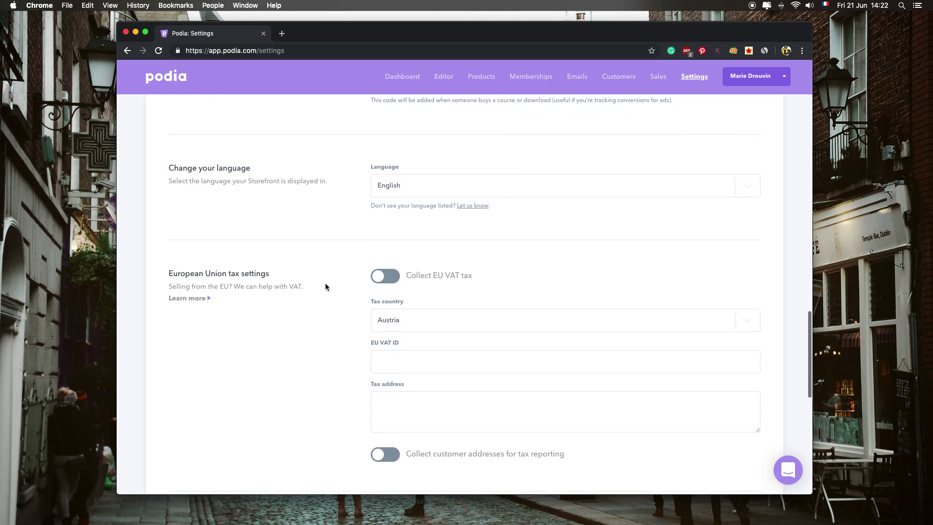
pyautogui.click(460, 185)
pyautogui.click(423, 196)
# Switch on Collect EU VAT tax with Austria as the tax country
pyautogui.scroll(-3, 318, 218)
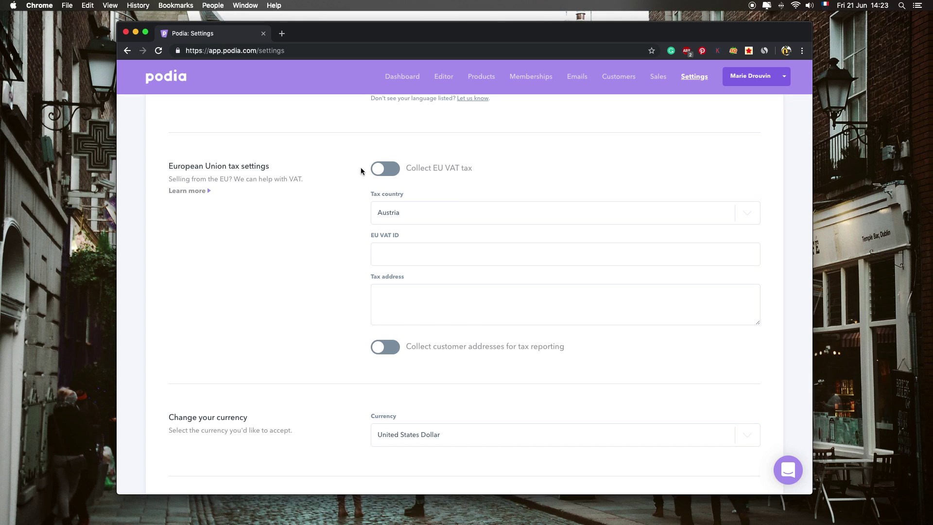
pyautogui.click(388, 176)
pyautogui.scroll(-1, 325, 302)
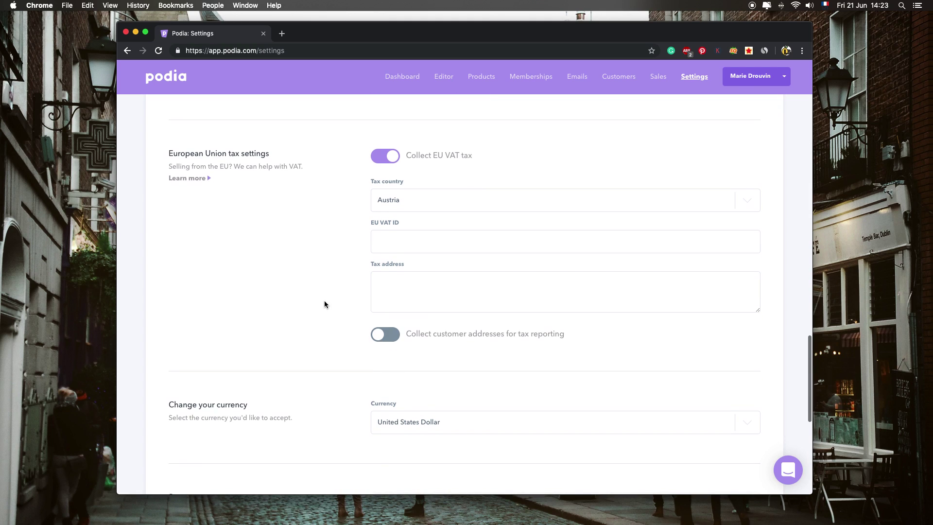
# Choose Euro in the Currency dropdown, then scroll down to the Stripe and PayPal payment options
pyautogui.click(622, 405)
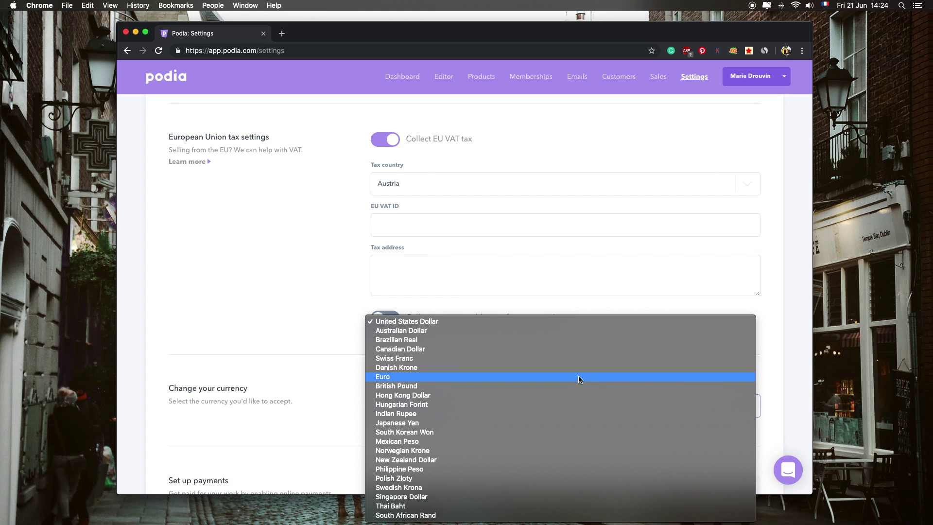
pyautogui.click(578, 376)
pyautogui.scroll(-5, 331, 358)
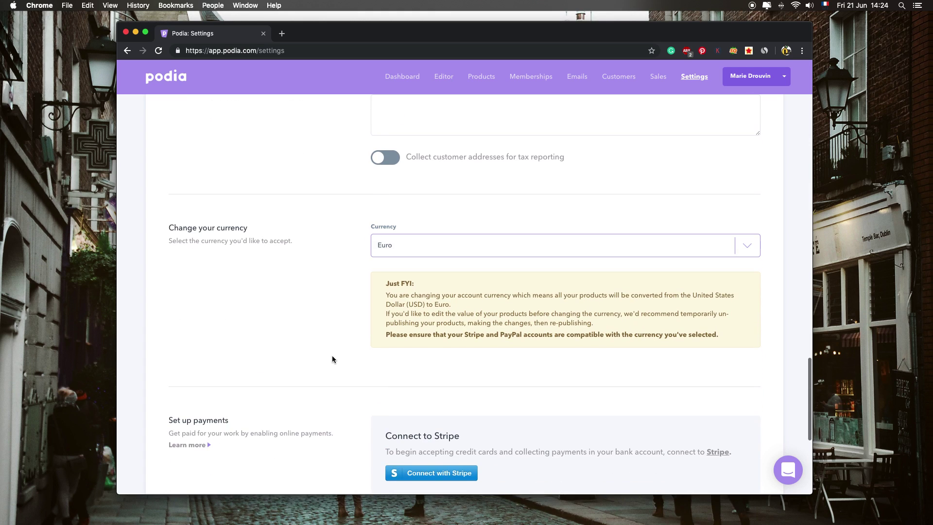
pyautogui.scroll(-1, 333, 353)
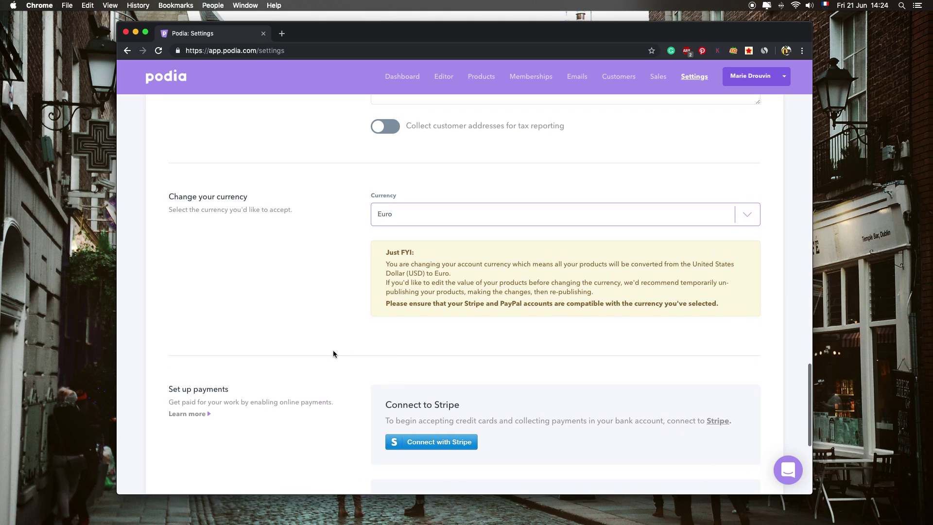
pyautogui.scroll(-1, 345, 290)
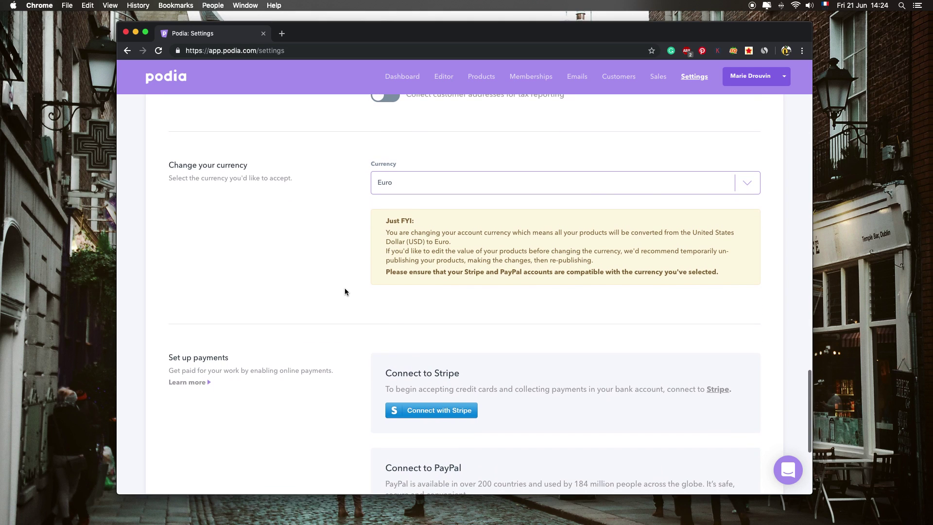
pyautogui.scroll(-1, 345, 291)
pyautogui.scroll(-3, 345, 291)
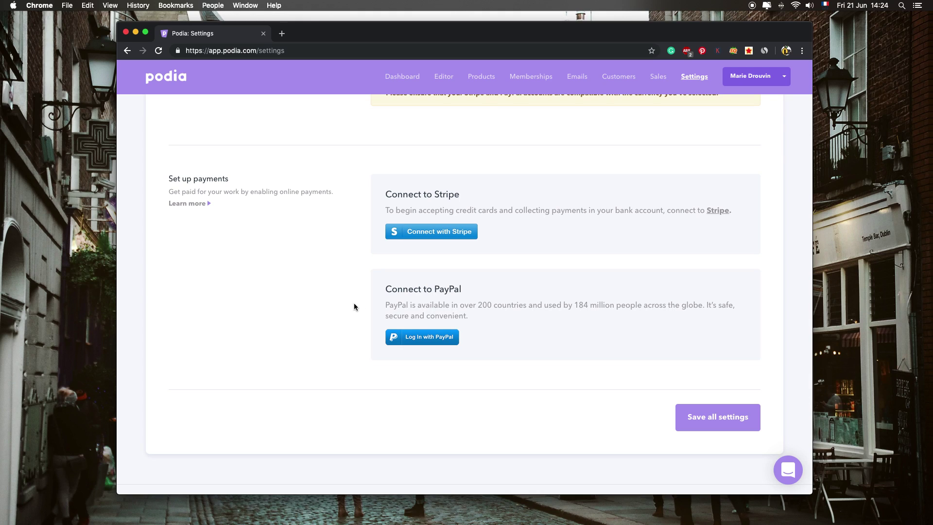
# Save all settings, which fails because a tax address and EU VAT number are missing
pyautogui.scroll(5, 354, 302)
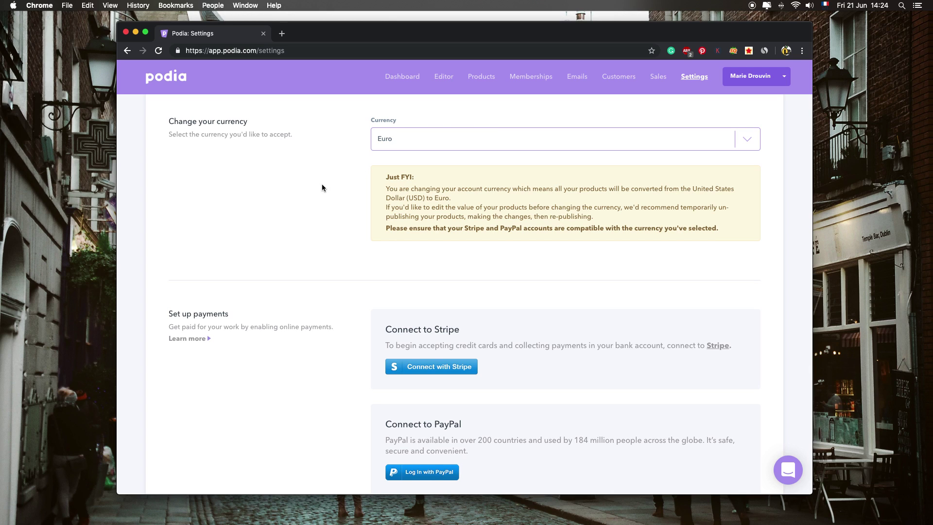
pyautogui.scroll(-1, 322, 184)
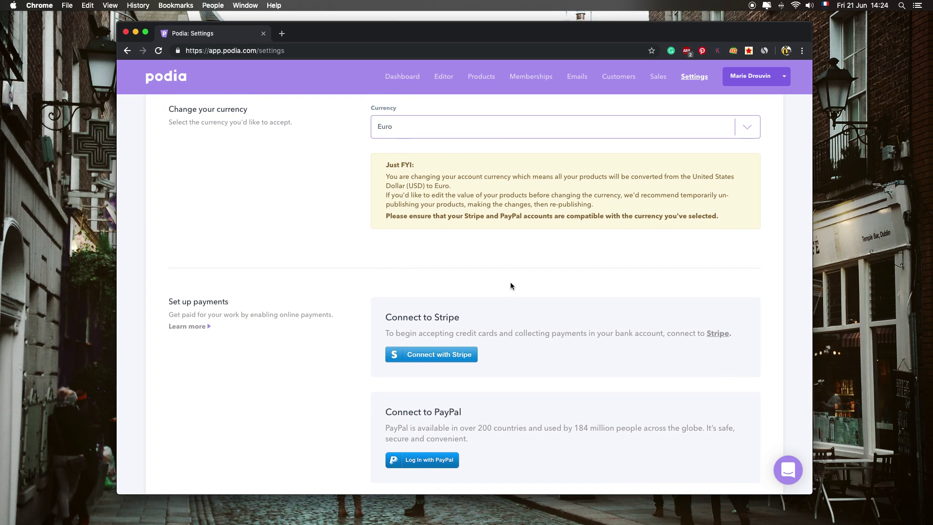
pyautogui.scroll(-3, 430, 253)
pyautogui.scroll(-1, 335, 269)
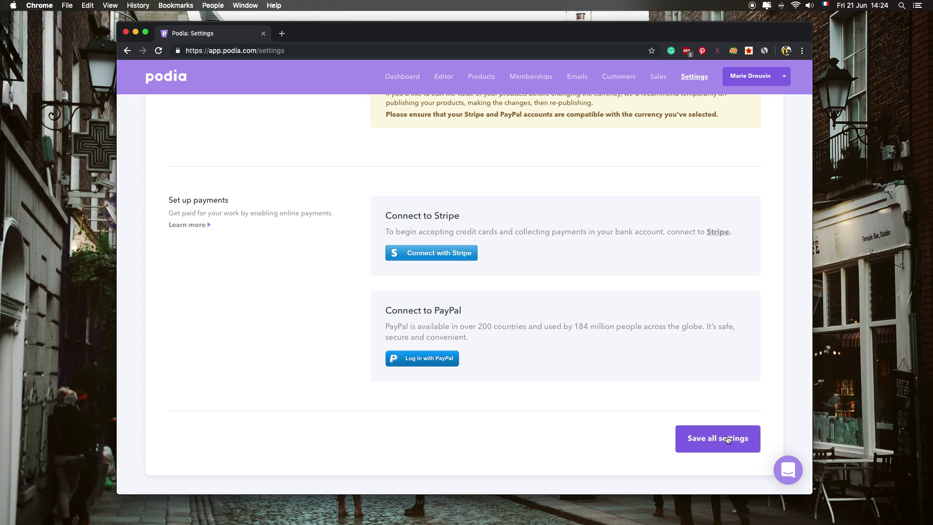
pyautogui.click(728, 440)
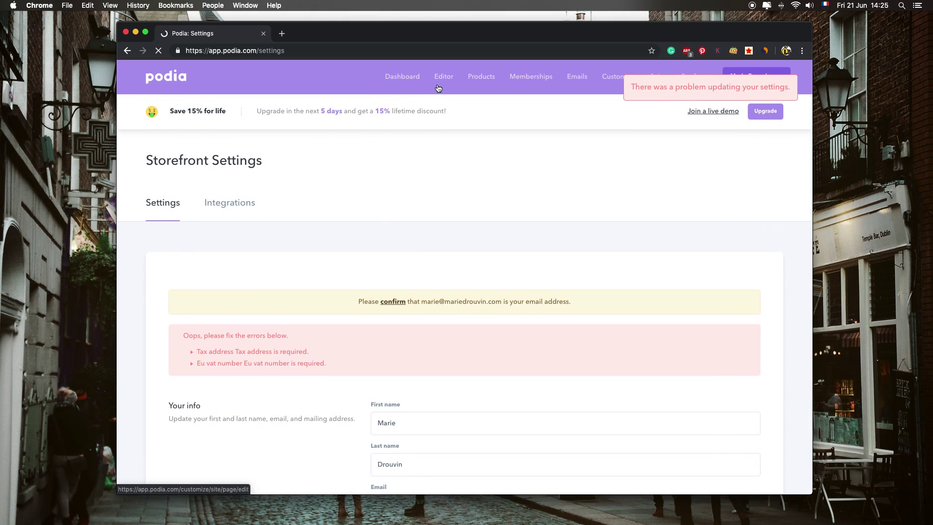
# Open the Products page and bring up the Add new product dialog
pyautogui.click(481, 77)
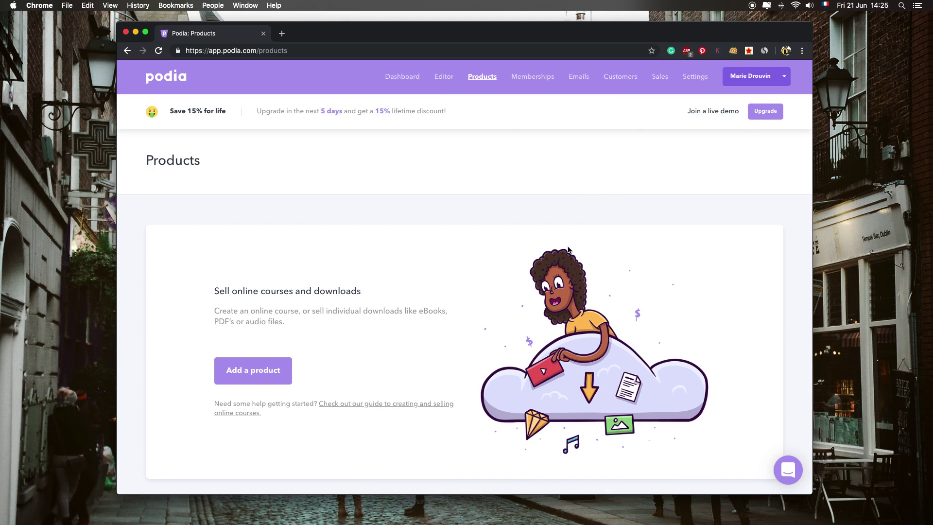
pyautogui.scroll(-2, 452, 265)
pyautogui.scroll(-2, 452, 266)
pyautogui.scroll(2, 450, 266)
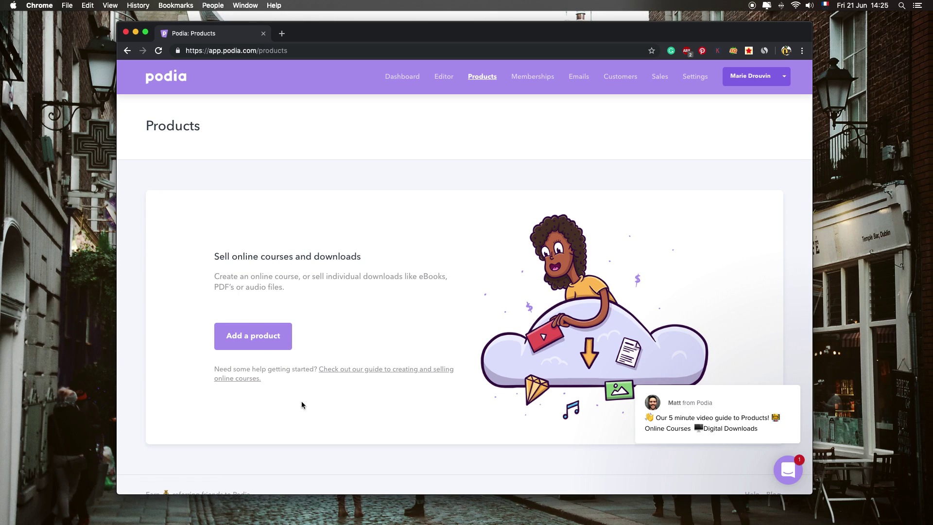
pyautogui.click(266, 347)
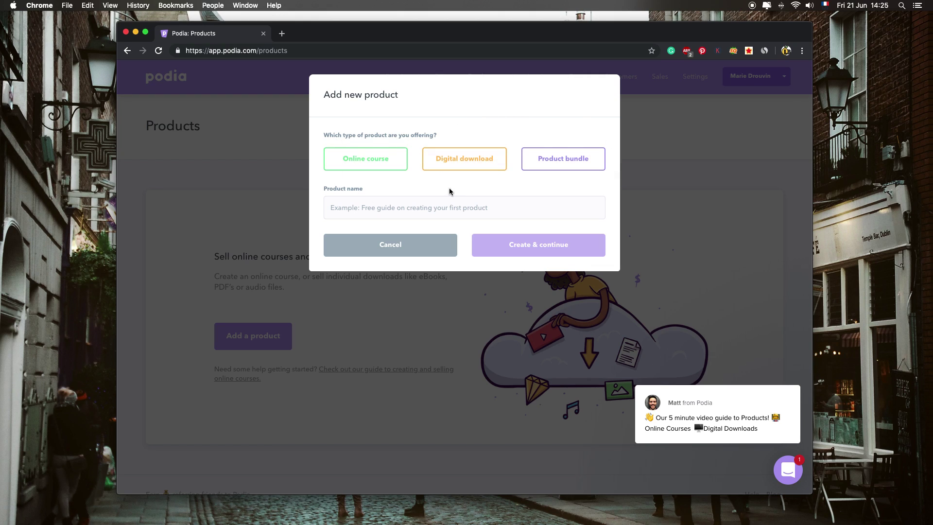
# Create an Online course named 'Apprendre l'anglais avec les films'
pyautogui.click(428, 167)
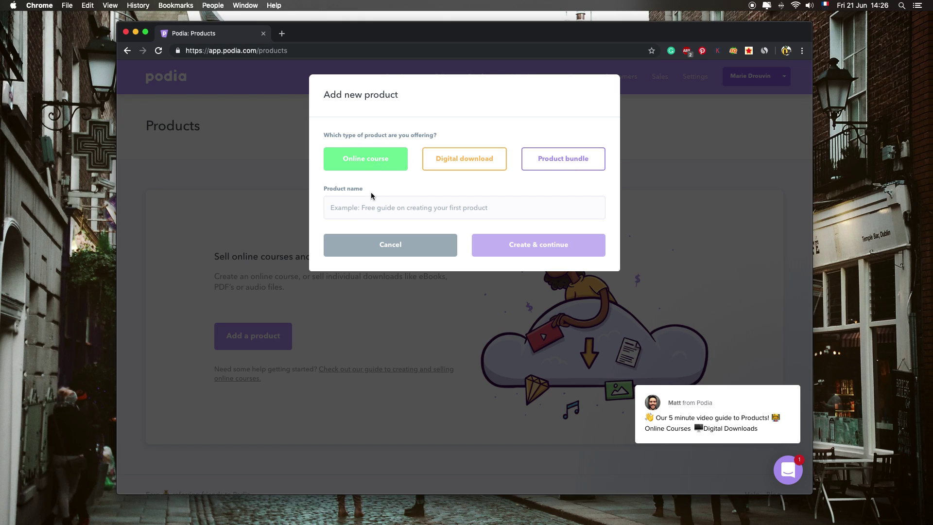
pyautogui.click(364, 209)
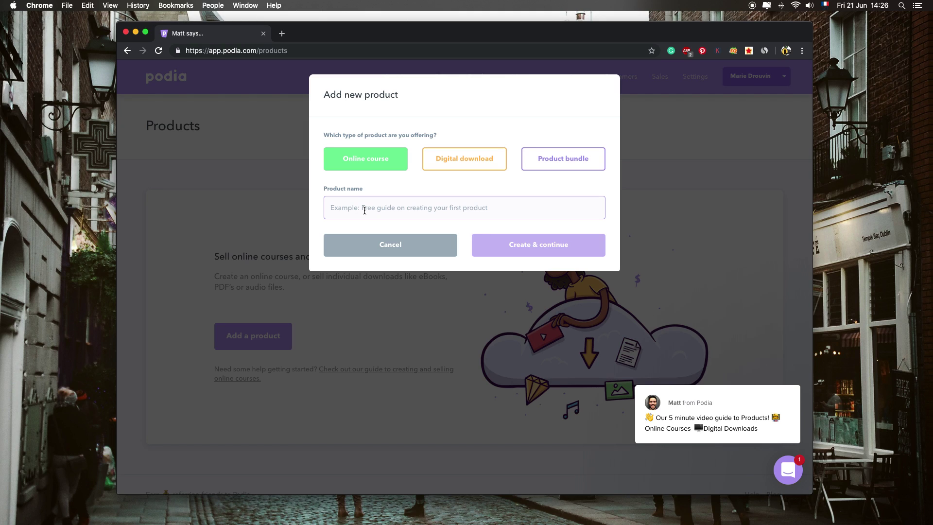
pyautogui.write('Ap')
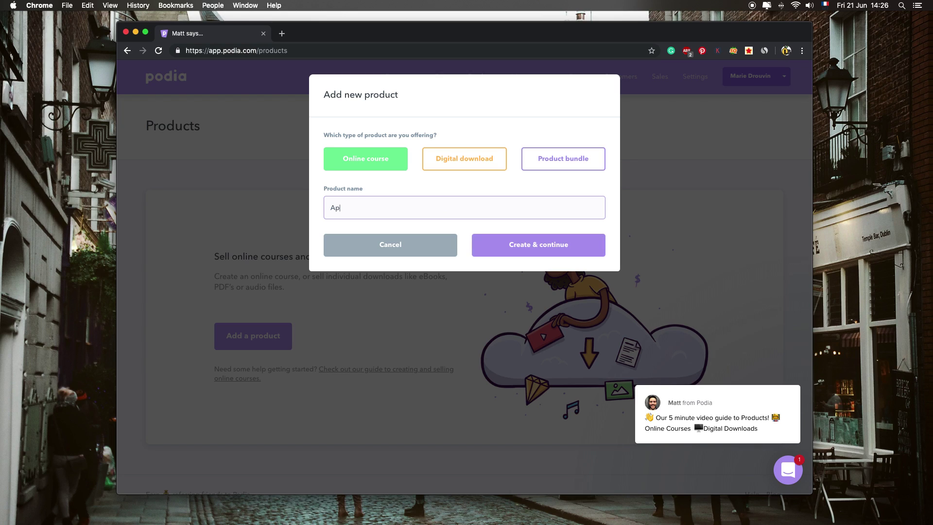
pyautogui.write("prendre l'anglais avec les films")
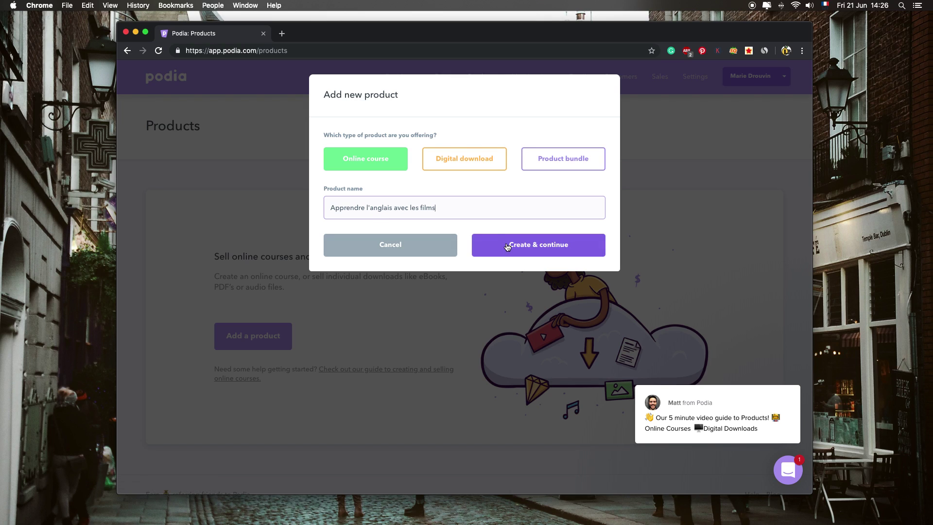
pyautogui.click(507, 246)
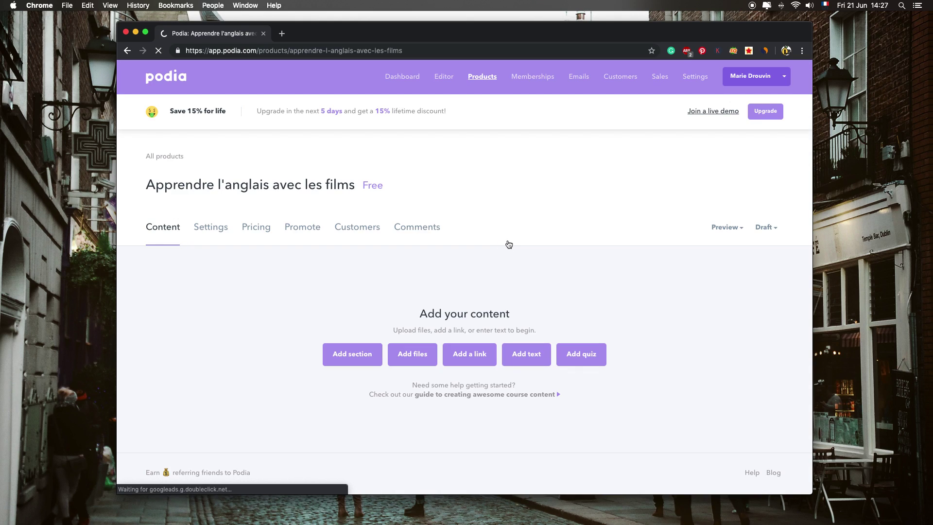
# Return to Products and highlight the new course's Draft and Free labels
pyautogui.click(481, 79)
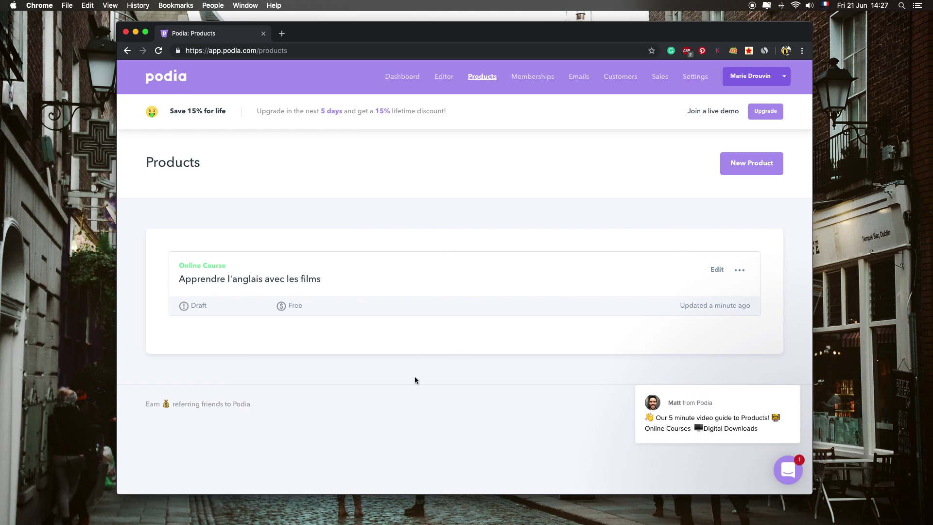
pyautogui.moveTo(190, 304); pyautogui.dragTo(208, 305)
pyautogui.moveTo(289, 306); pyautogui.dragTo(306, 308)
pyautogui.click(325, 306)
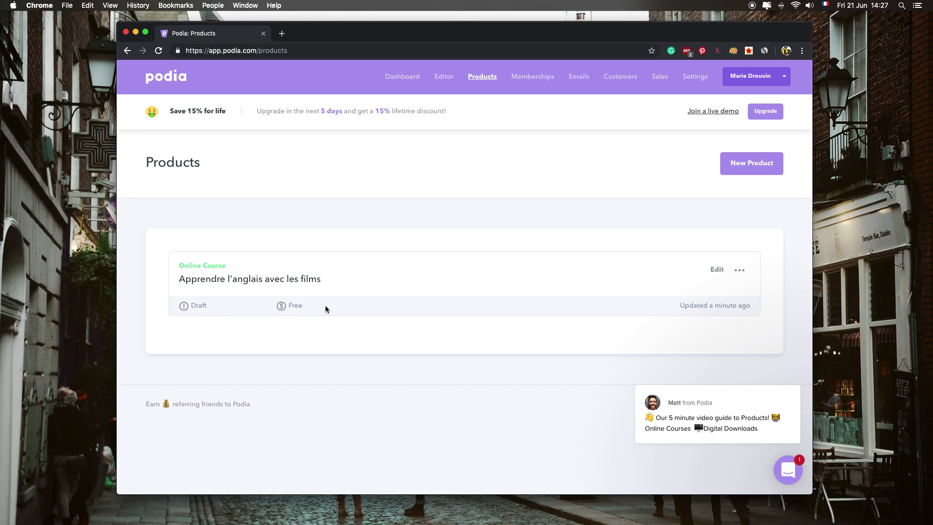
# Open the 'Apprendre l'anglais avec les films' course and check its Draft status options
pyautogui.click(288, 282)
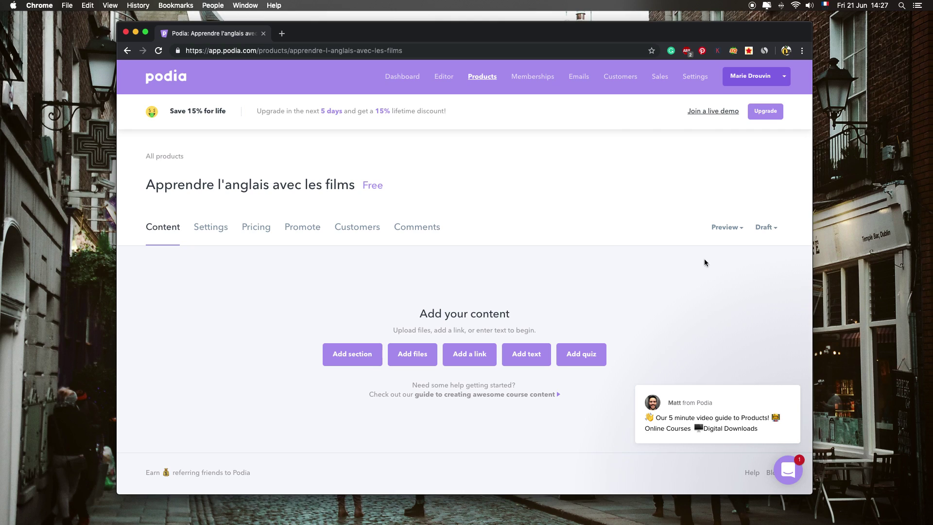
pyautogui.click(774, 231)
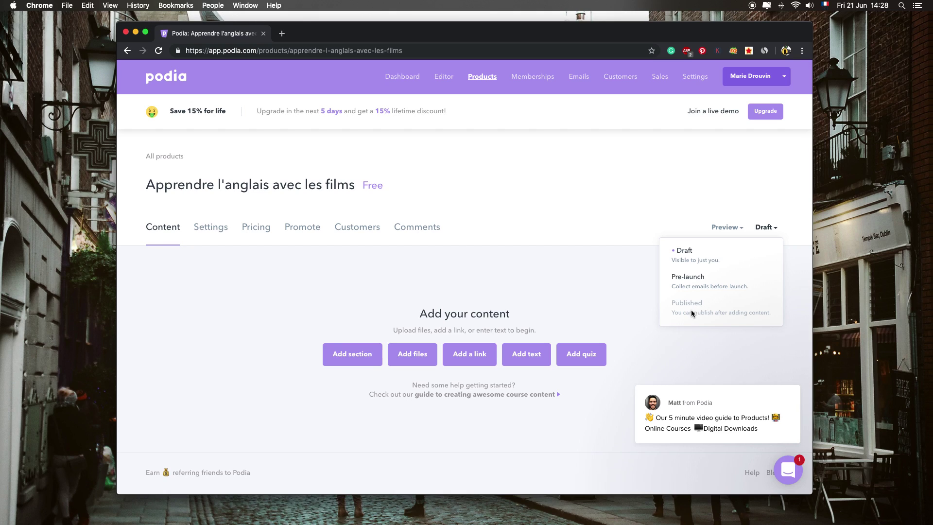
pyautogui.click(765, 228)
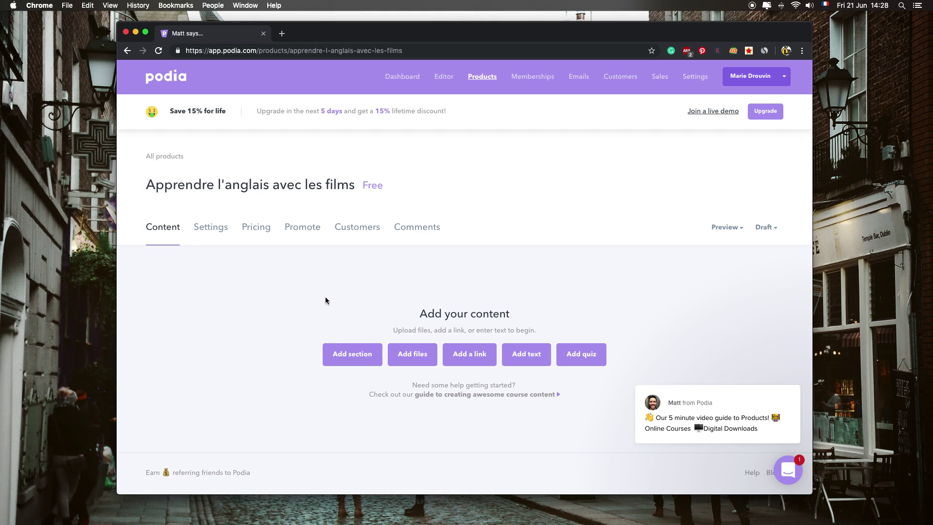
# Create a course section titled 'Module 1 - Quels films choisir?'
pyautogui.click(350, 352)
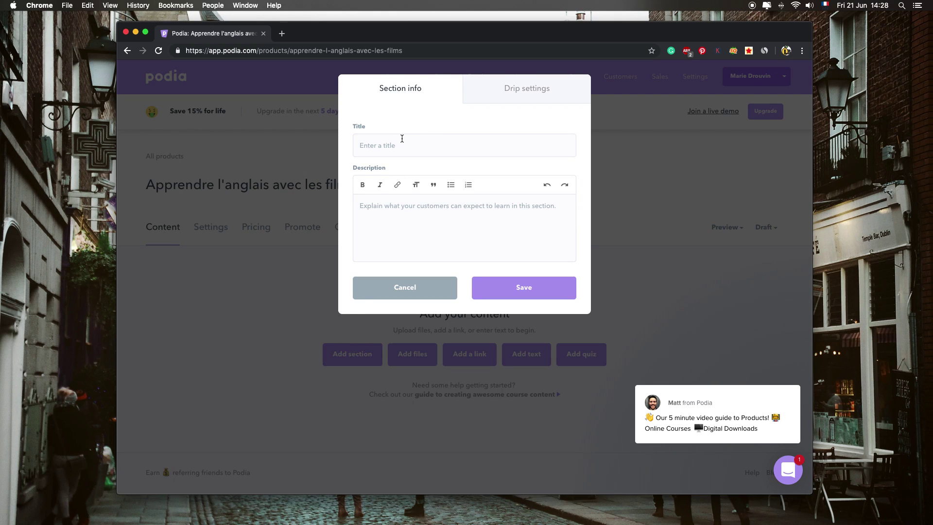
pyautogui.click(406, 148)
pyautogui.write('M')
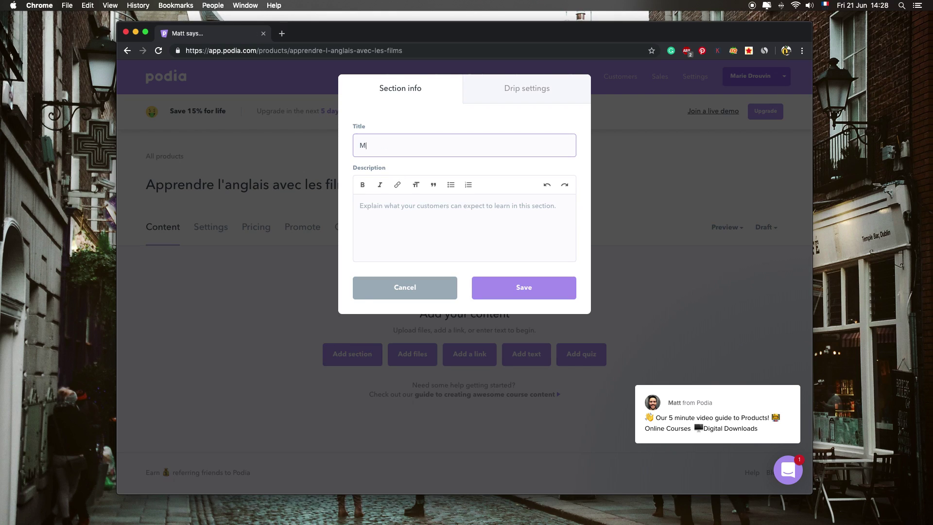
pyautogui.write('odule 1 - Quels films choisir?')
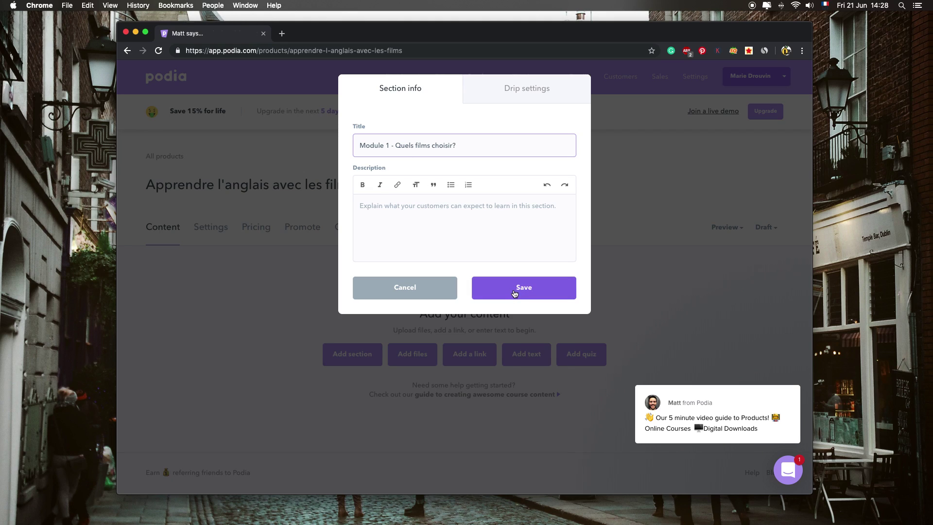
pyautogui.click(514, 292)
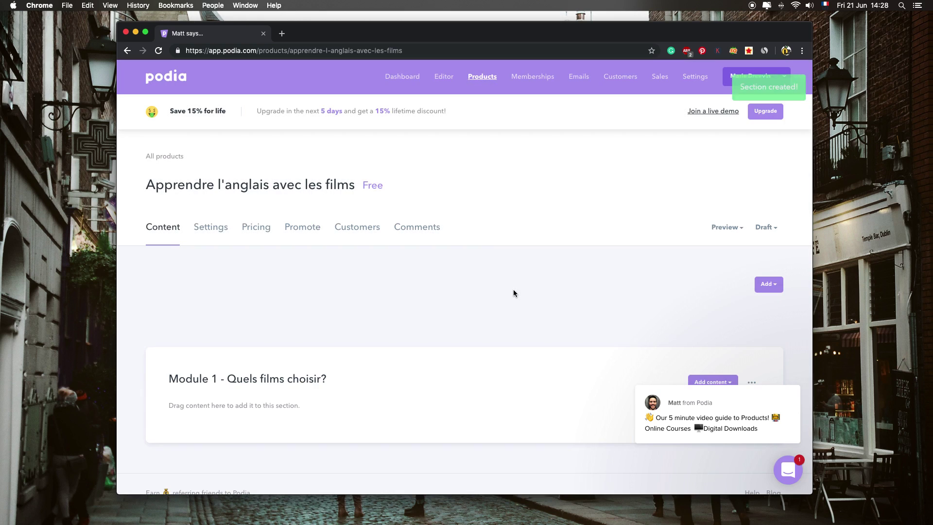
pyautogui.scroll(-1, 513, 287)
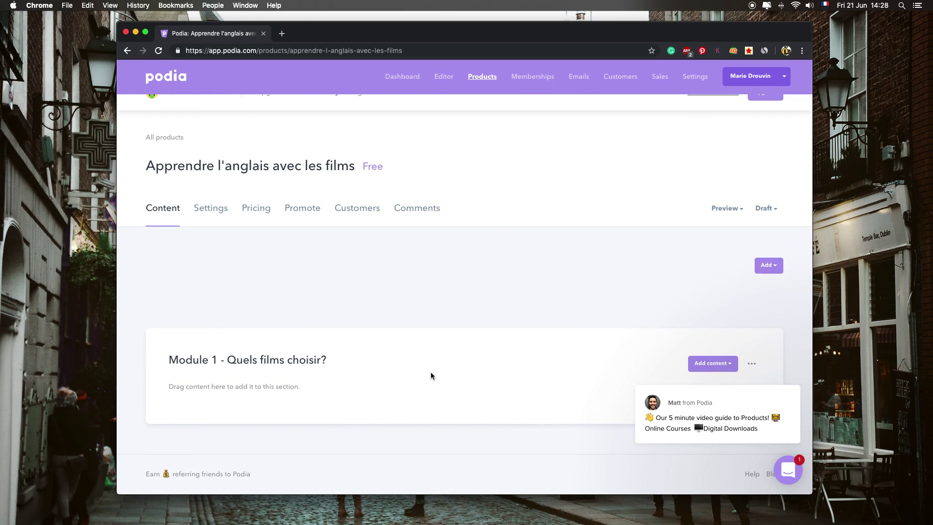
# Dismiss the chat preview, try adding files to Module 1 but cancel, then reopen Add content
pyautogui.click(788, 373)
pyautogui.click(713, 363)
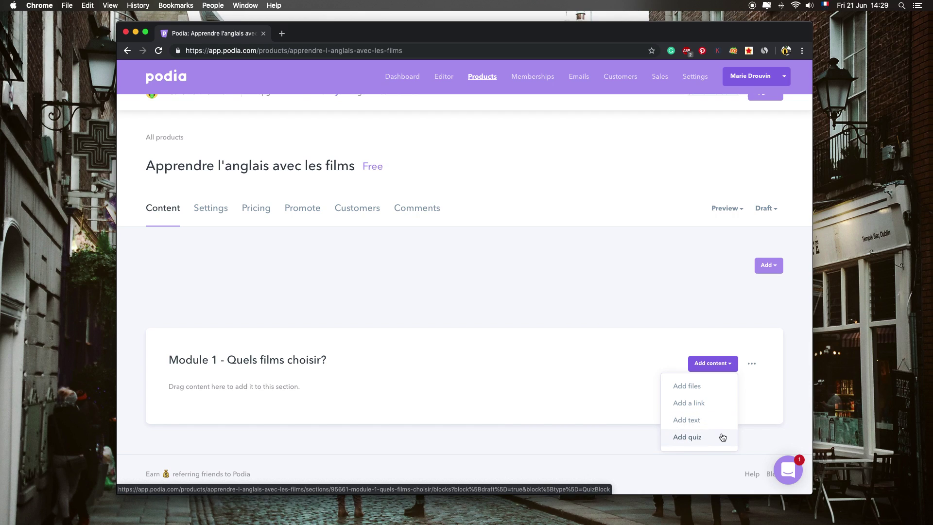
pyautogui.click(699, 391)
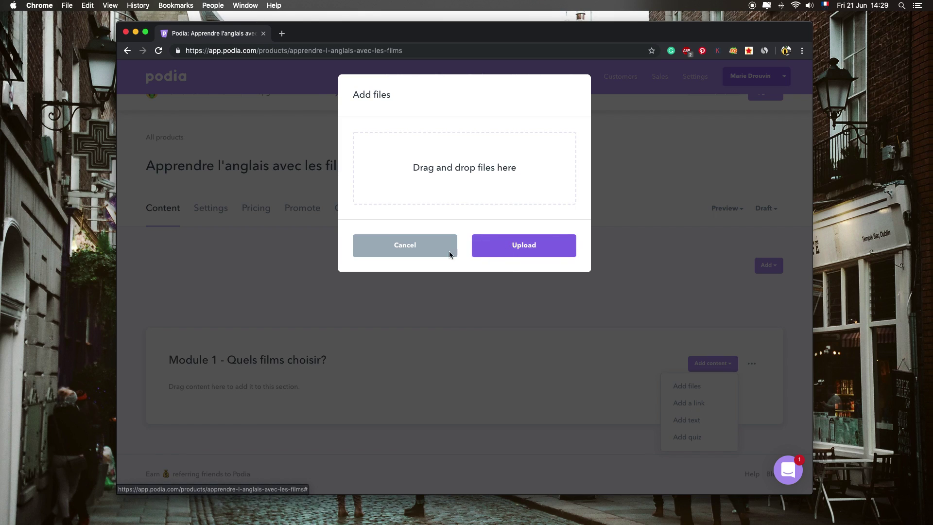
pyautogui.click(397, 250)
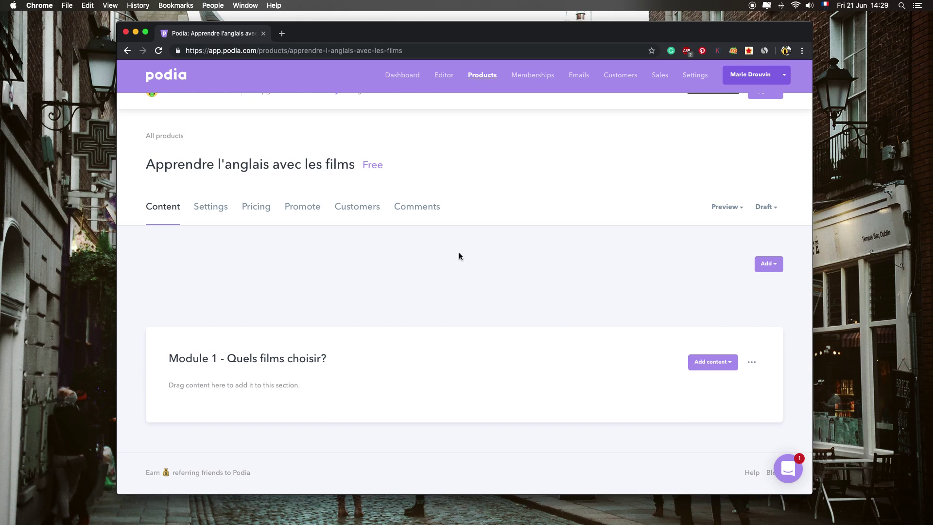
pyautogui.click(713, 362)
pyautogui.click(690, 419)
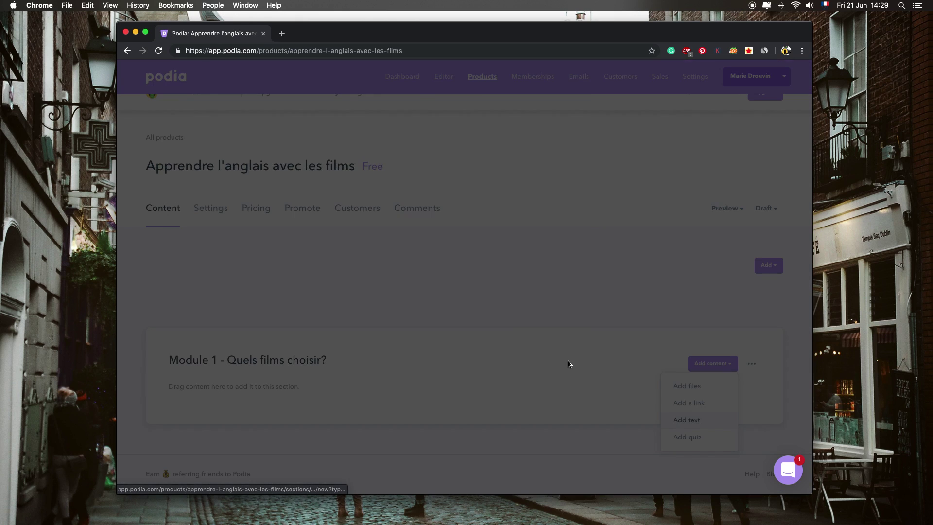
pyautogui.click(403, 151)
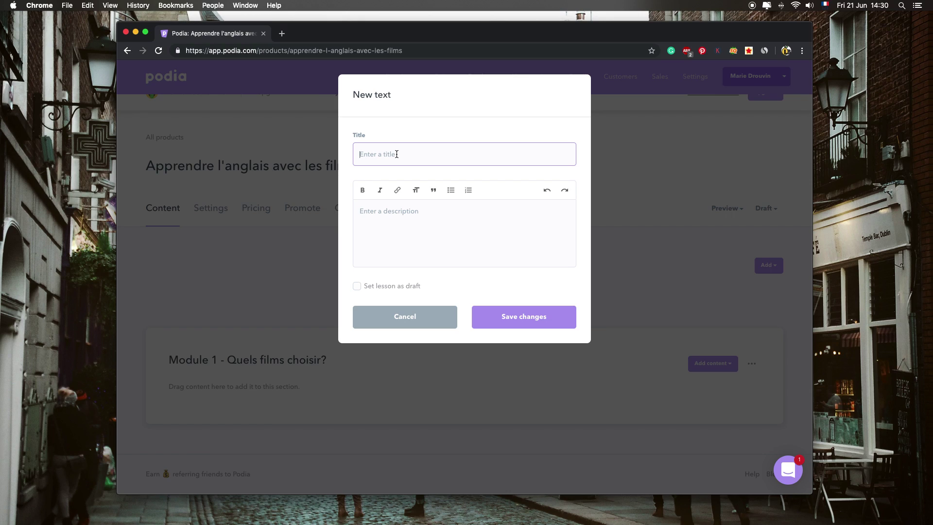
pyautogui.write('Des fi')
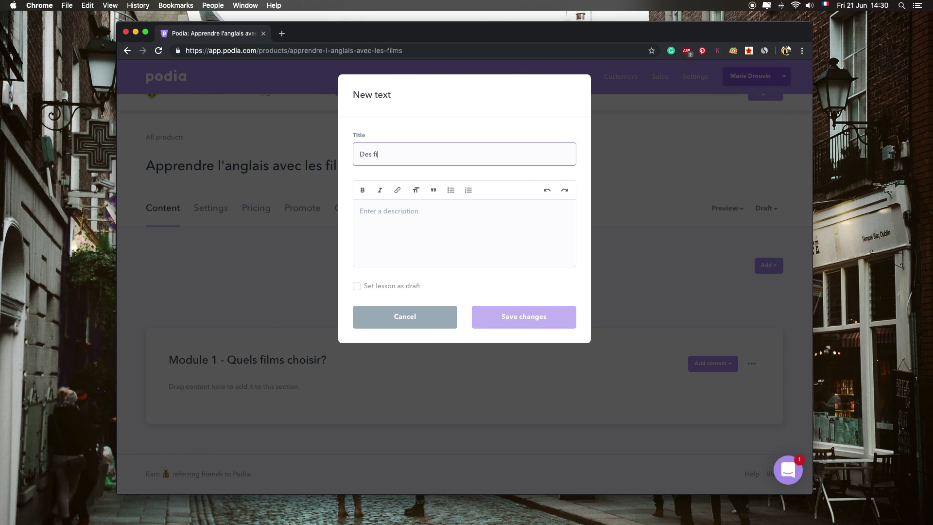
pyautogui.write("lms d'horreurs")
pyautogui.press('BackSpace')
pyautogui.click(408, 229)
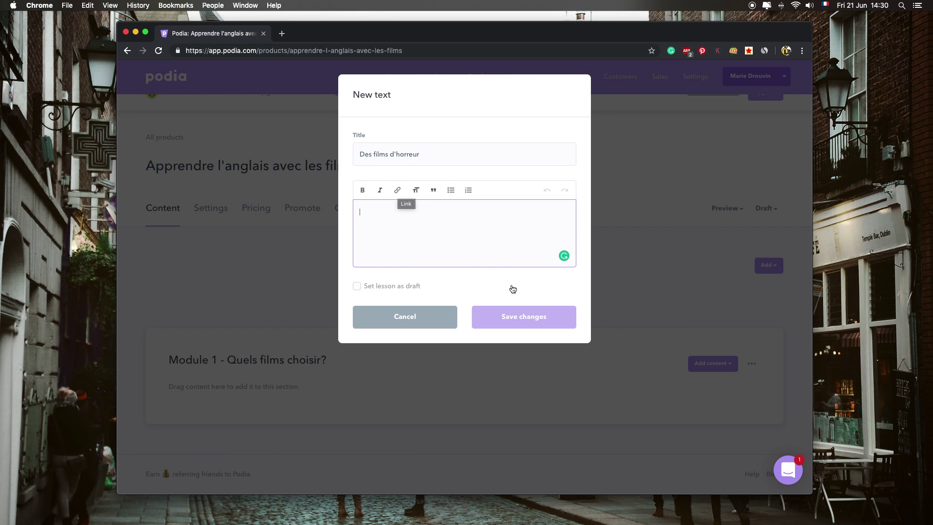
pyautogui.click(446, 318)
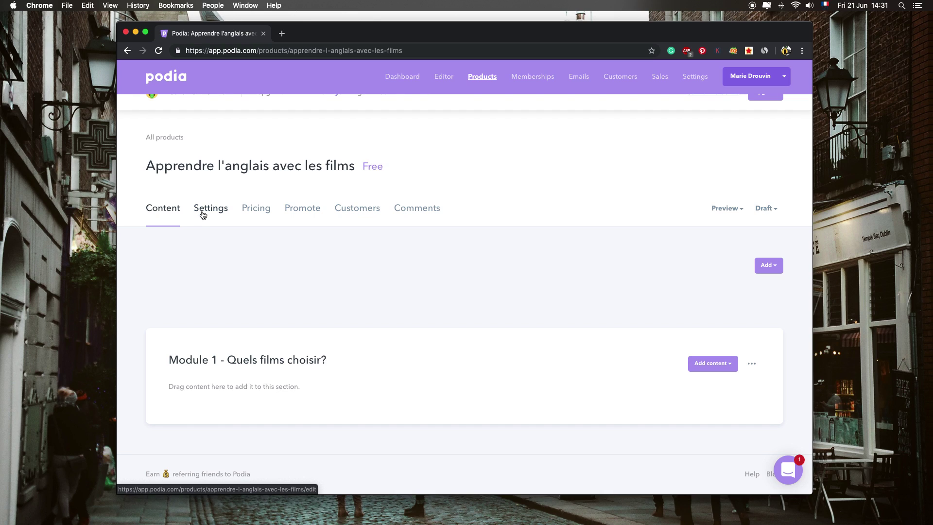
# Open the course's Settings tab and scroll down to the Enrollment options
pyautogui.click(203, 215)
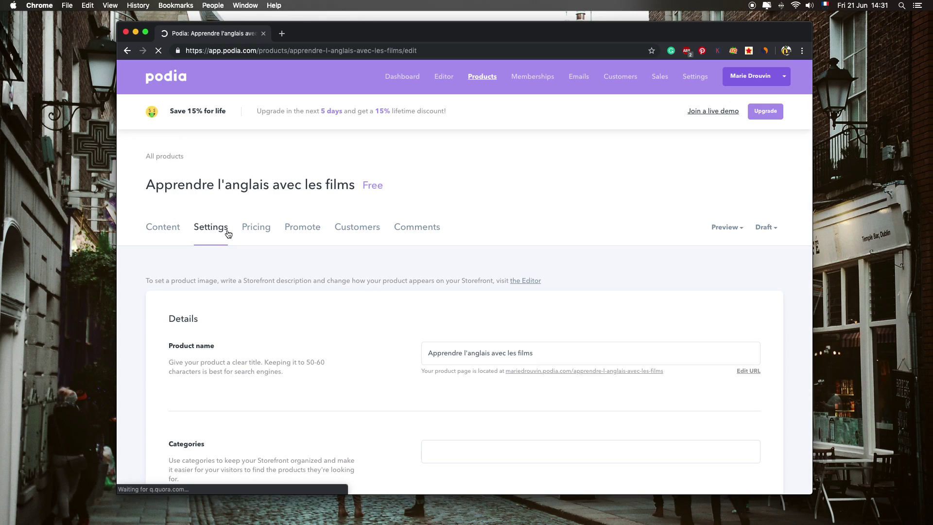
pyautogui.scroll(-1, 209, 238)
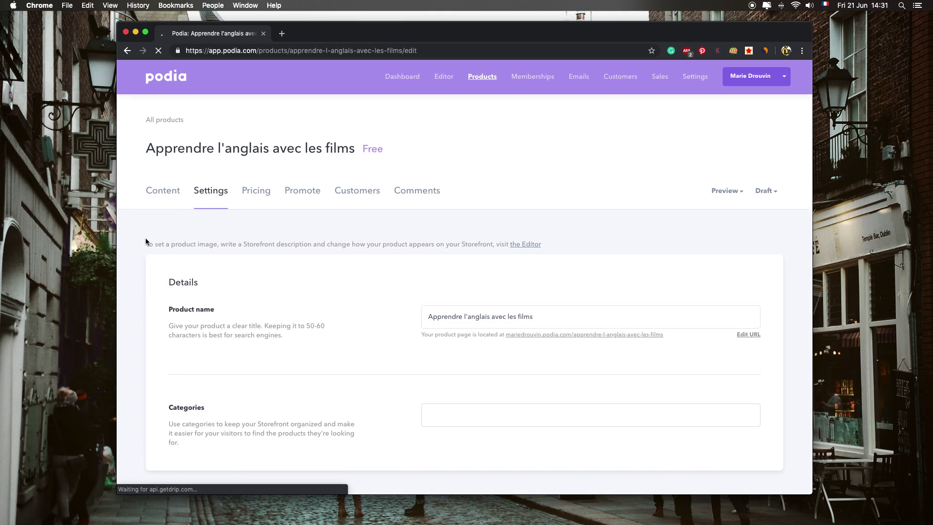
pyautogui.scroll(-1, 145, 242)
pyautogui.scroll(-2, 146, 241)
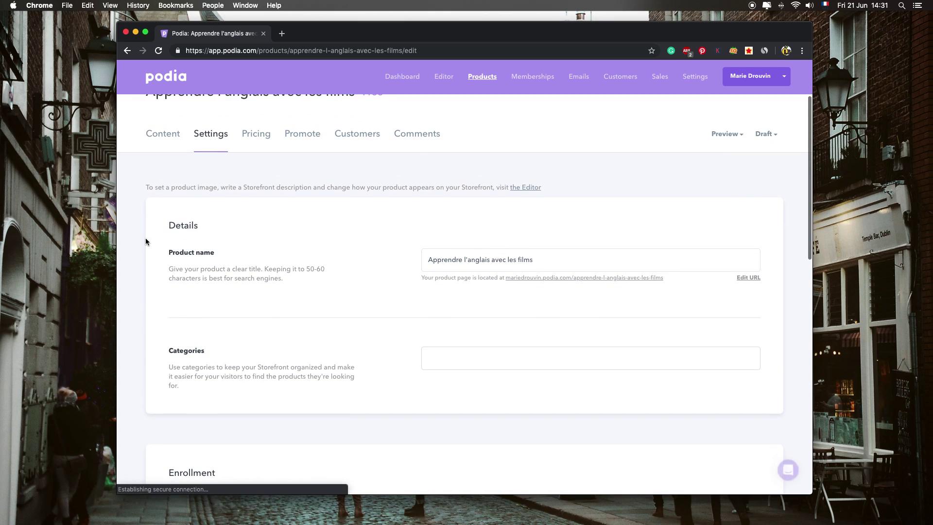
pyautogui.scroll(-1, 146, 241)
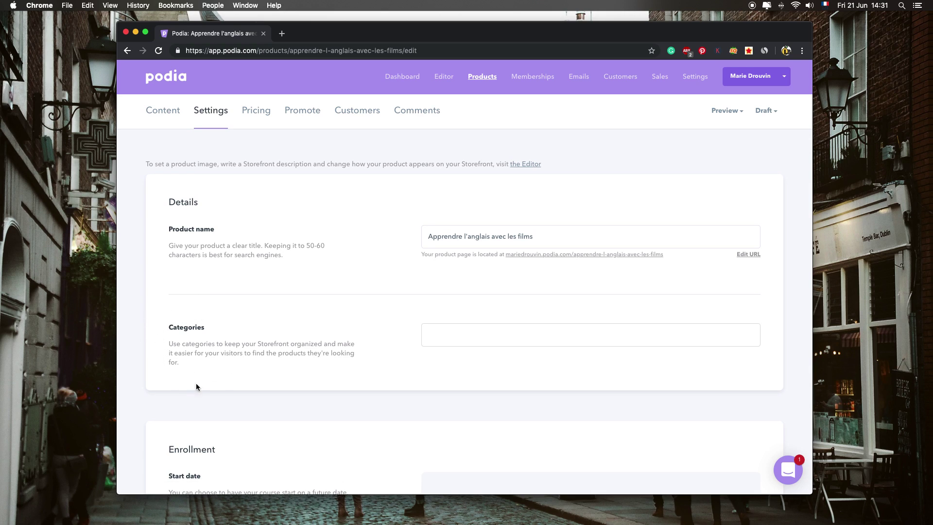
pyautogui.scroll(-1, 141, 269)
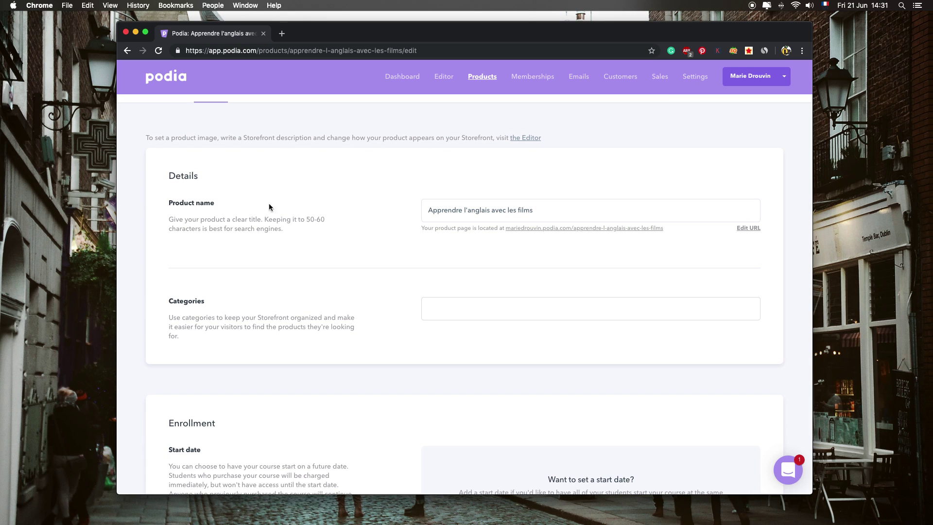
pyautogui.scroll(-10, 154, 246)
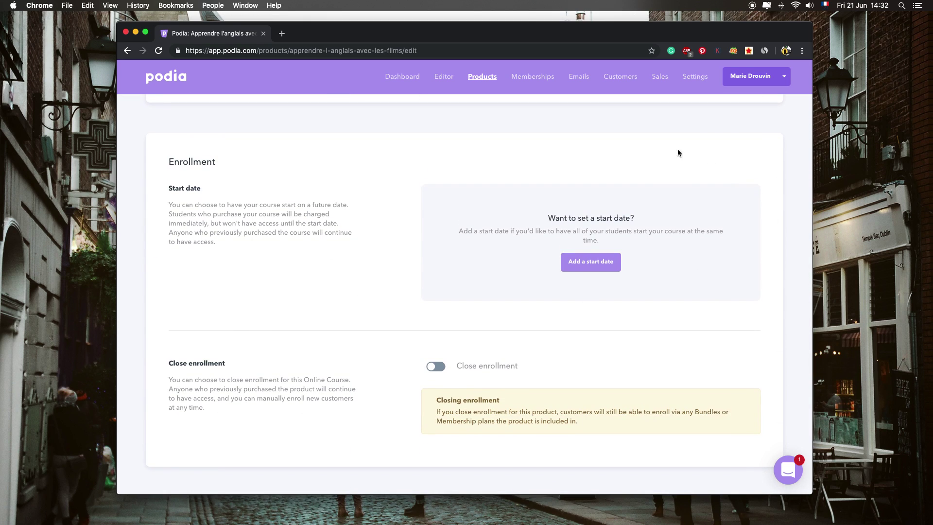
pyautogui.scroll(-1, 133, 214)
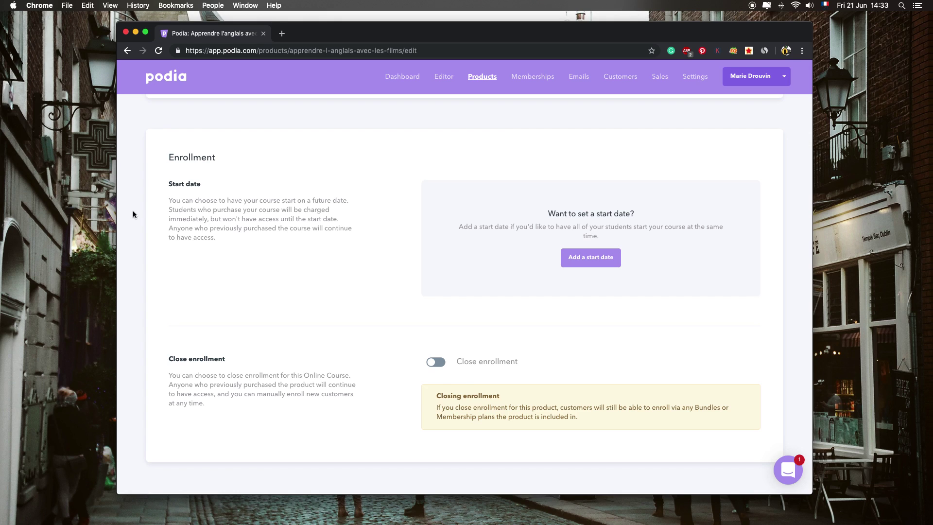
# Scroll through the course settings to Integrations and back up to the Details section
pyautogui.scroll(-3, 133, 211)
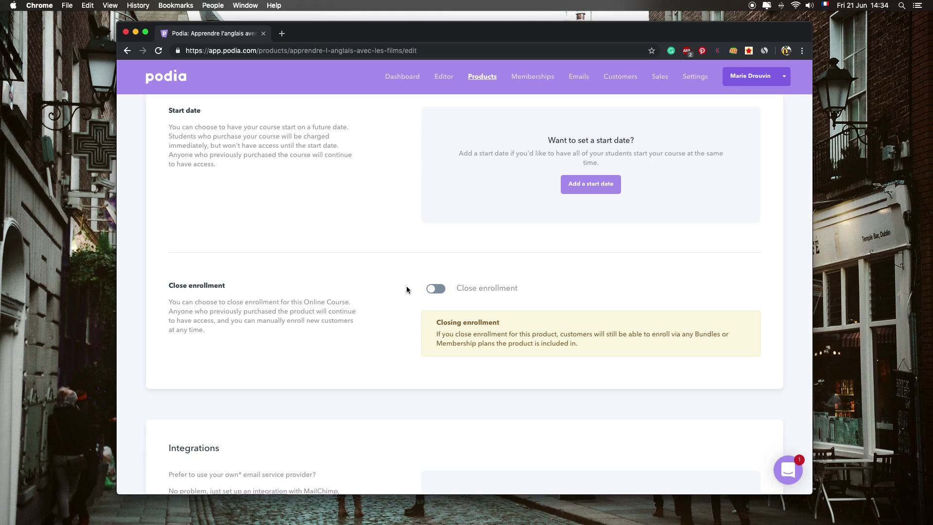
pyautogui.scroll(-5, 407, 286)
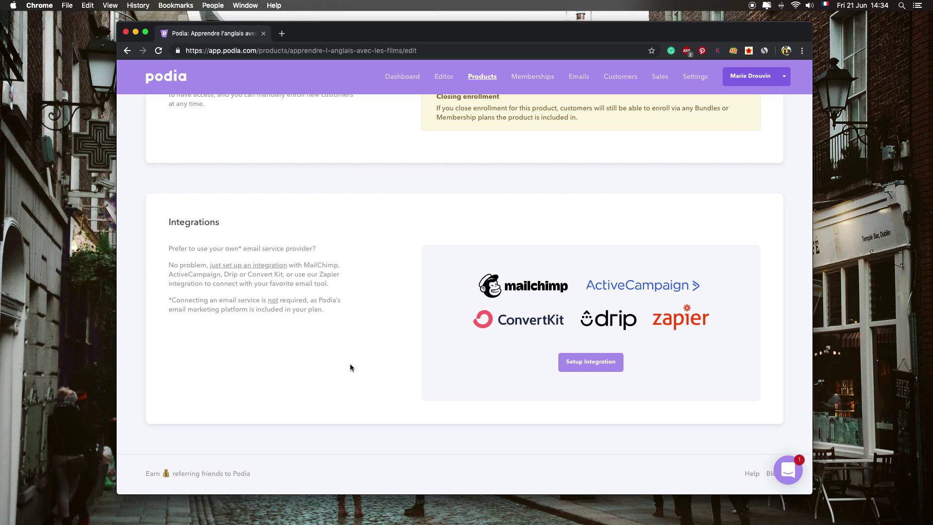
pyautogui.scroll(20, 351, 364)
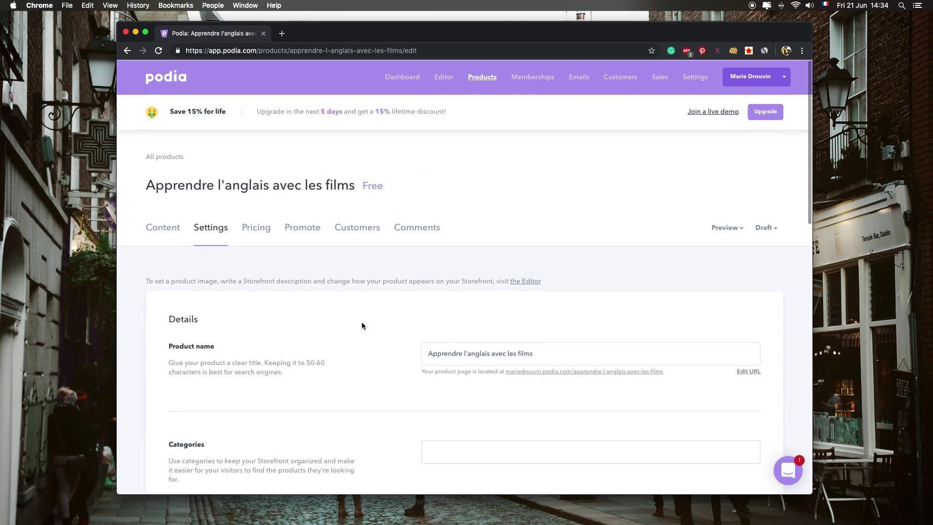
# Open the course's Pricing tab and scroll down to the Upsells and Coupons sections
pyautogui.click(254, 237)
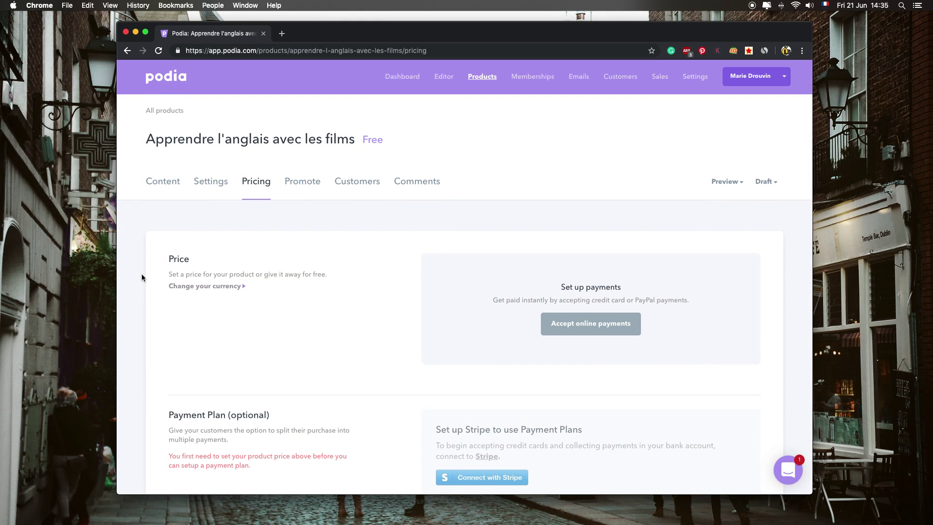
pyautogui.scroll(-1, 142, 276)
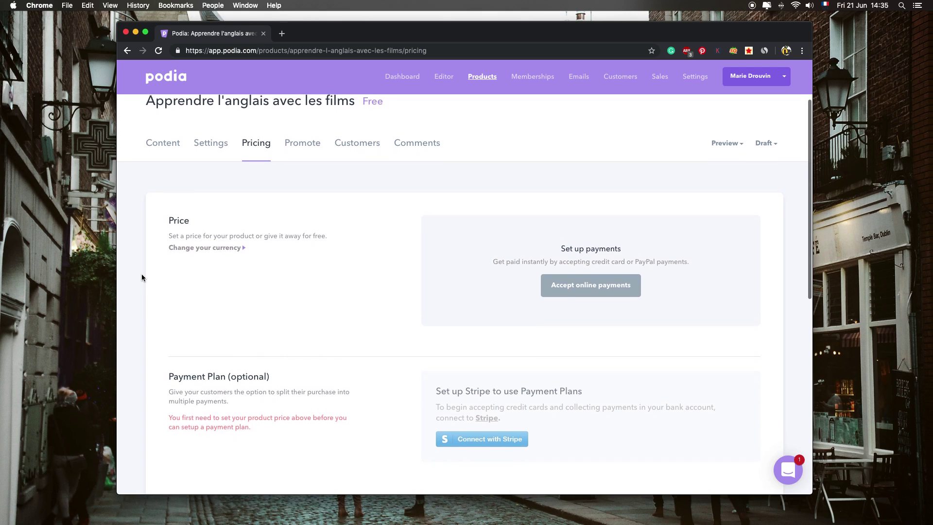
pyautogui.scroll(1, 142, 278)
pyautogui.scroll(-2, 141, 277)
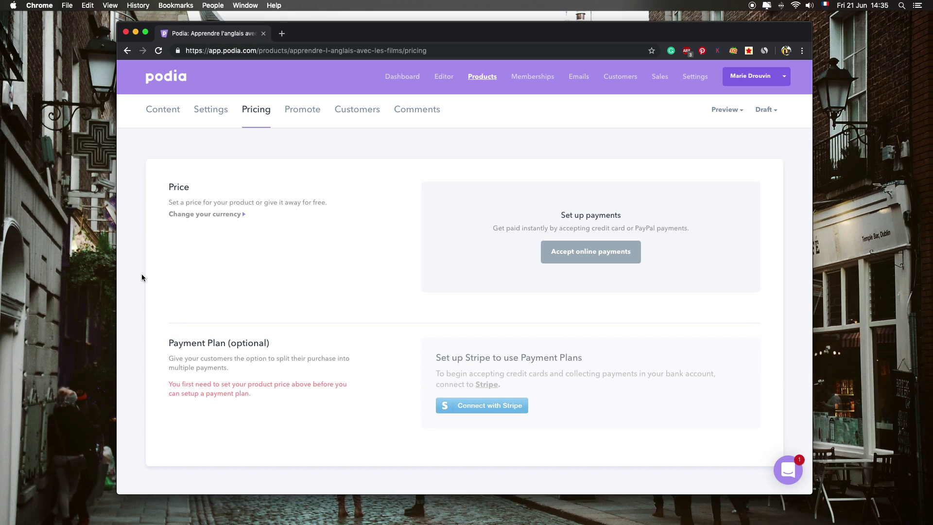
pyautogui.scroll(-1, 140, 276)
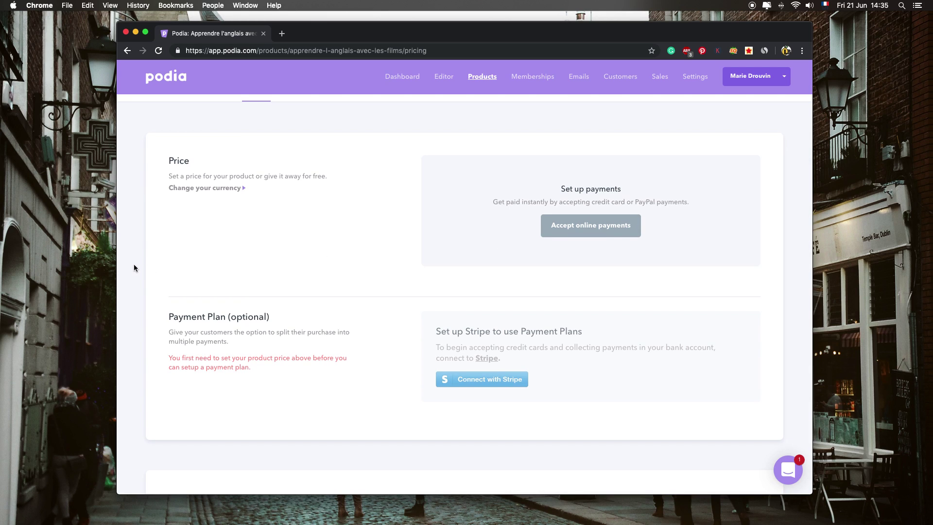
pyautogui.scroll(-3, 135, 267)
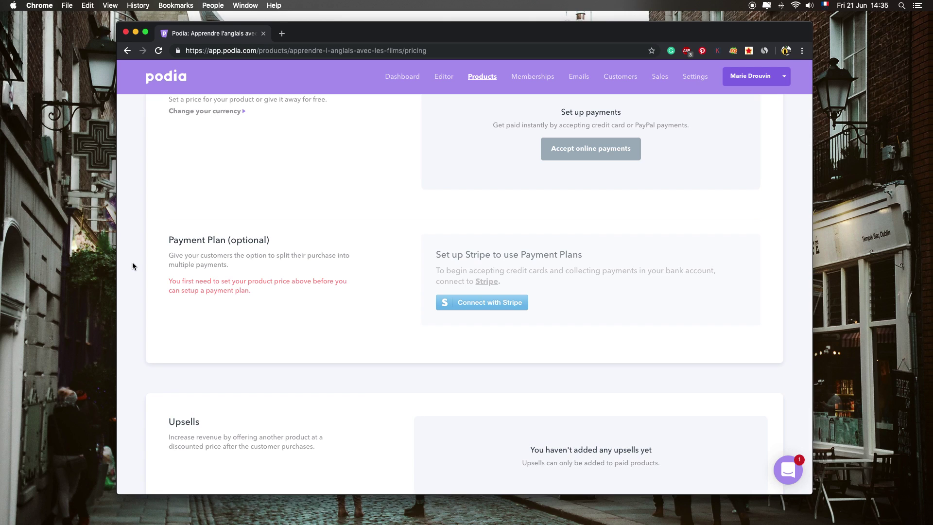
pyautogui.scroll(-6, 132, 266)
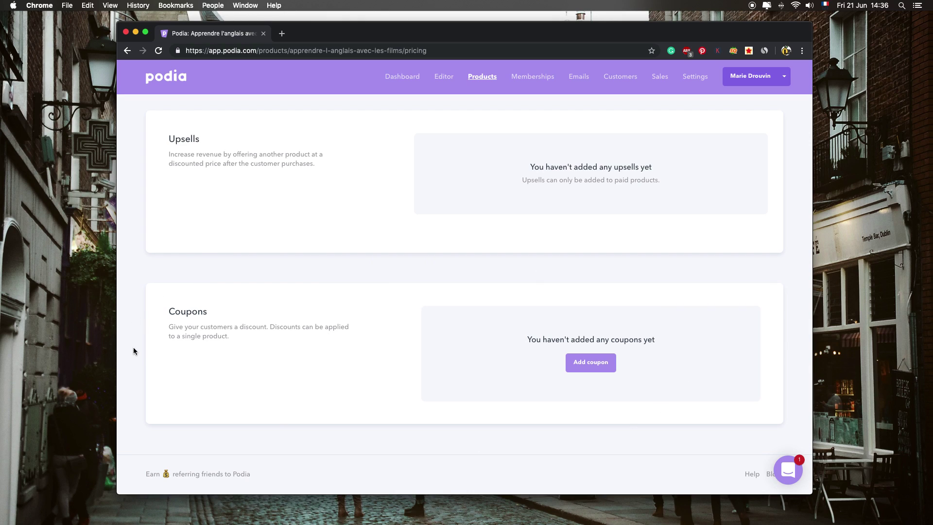
pyautogui.click(590, 362)
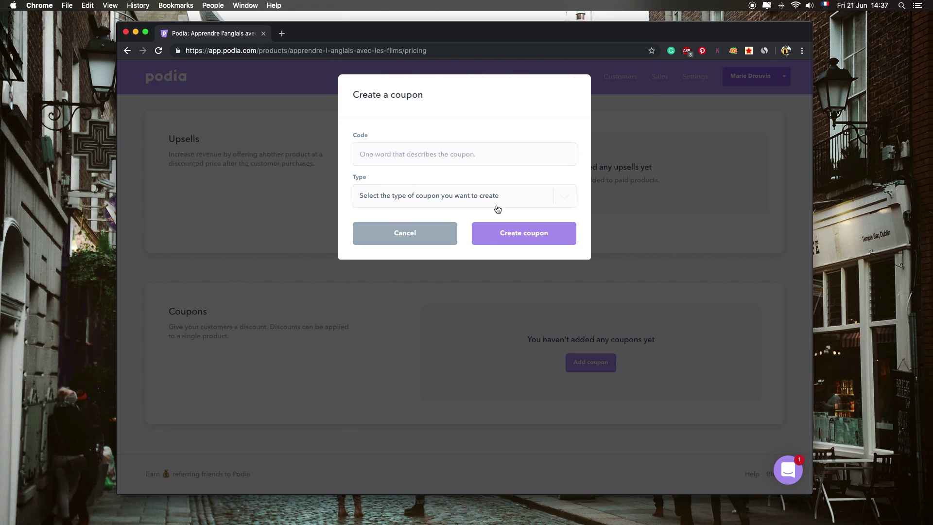
pyautogui.click(561, 199)
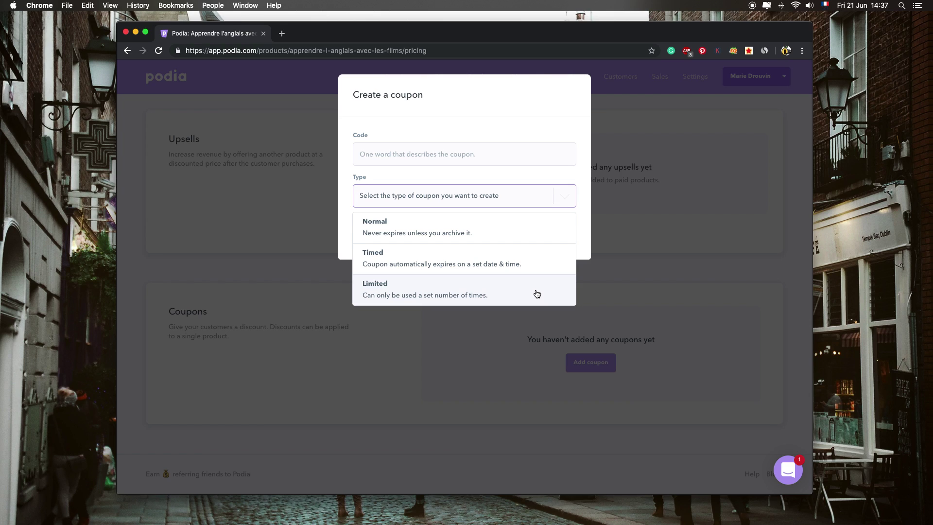
pyautogui.click(590, 248)
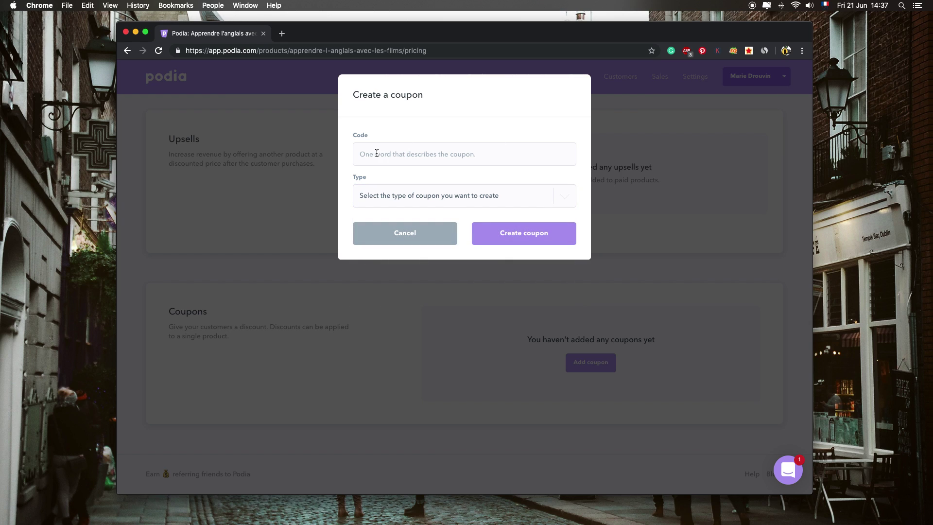
pyautogui.click(667, 285)
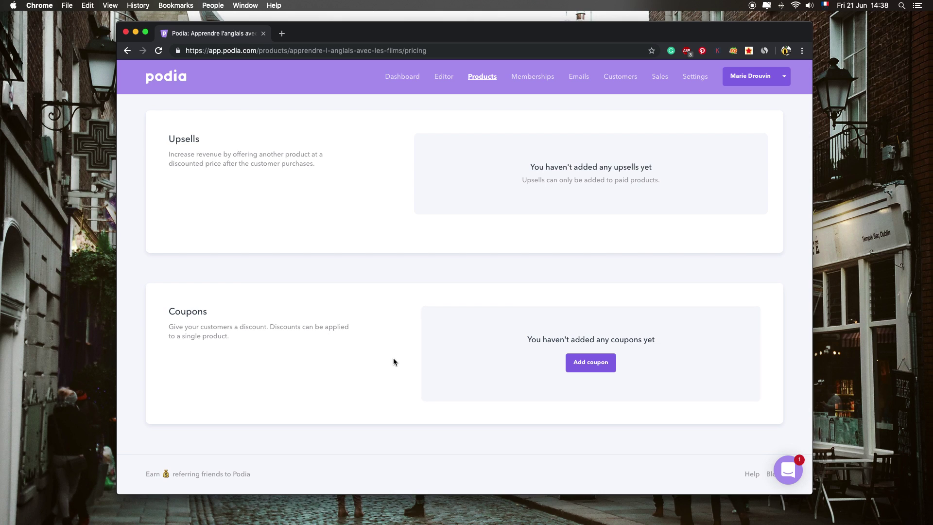
# Leave the course in Draft after reviewing its status options, then go to the site Editor
pyautogui.scroll(15, 389, 358)
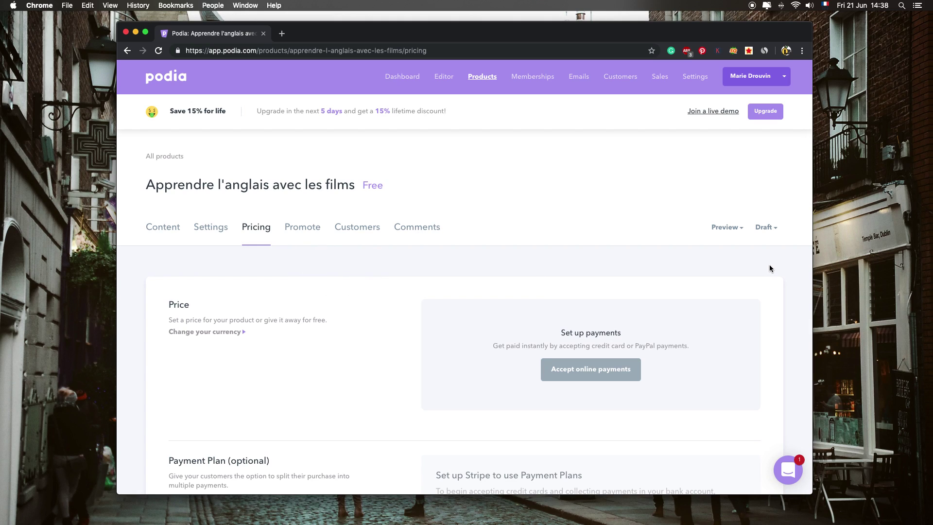
pyautogui.click(775, 227)
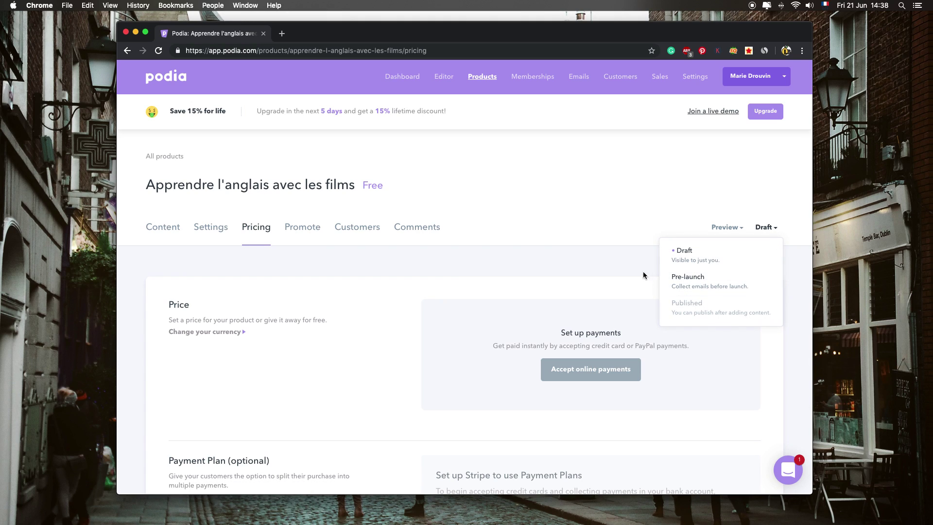
pyautogui.click(620, 265)
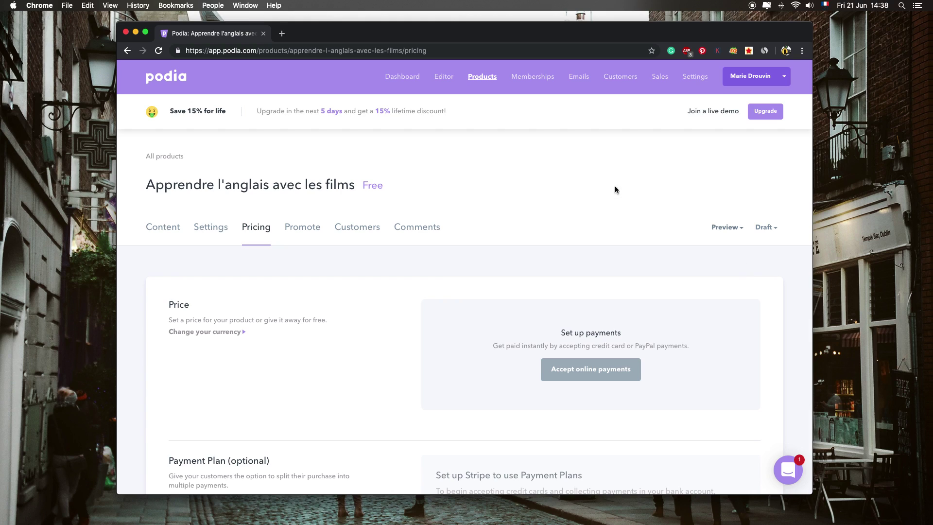
pyautogui.click(441, 78)
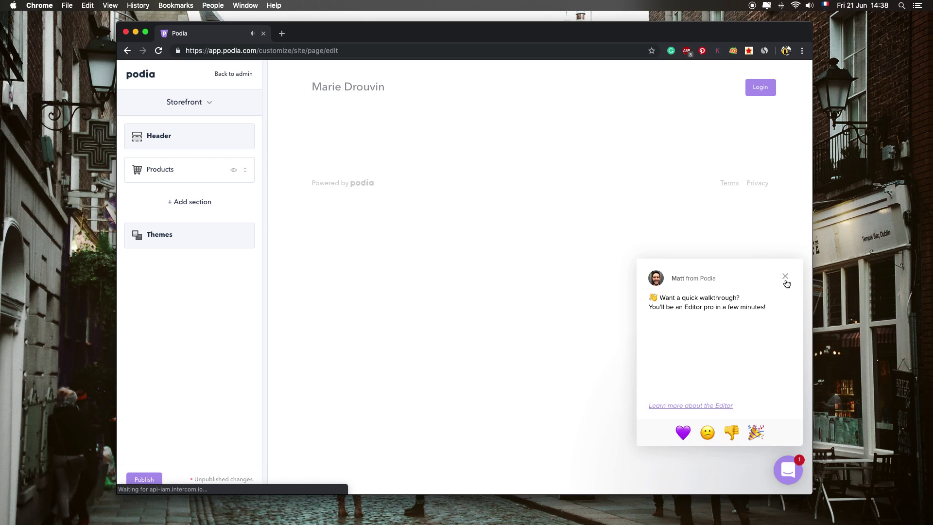
# Dismiss the editor walkthrough popup and keep the Storefront page selected
pyautogui.click(784, 276)
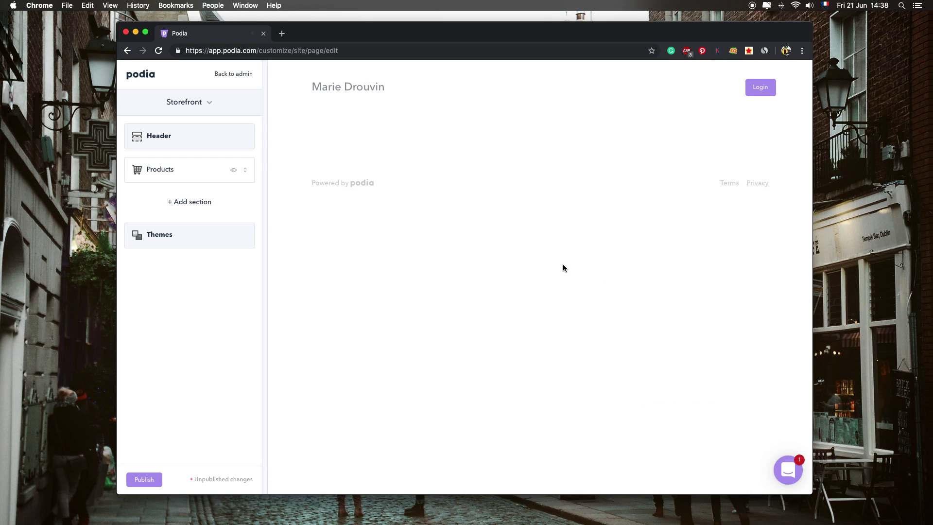
pyautogui.click(197, 103)
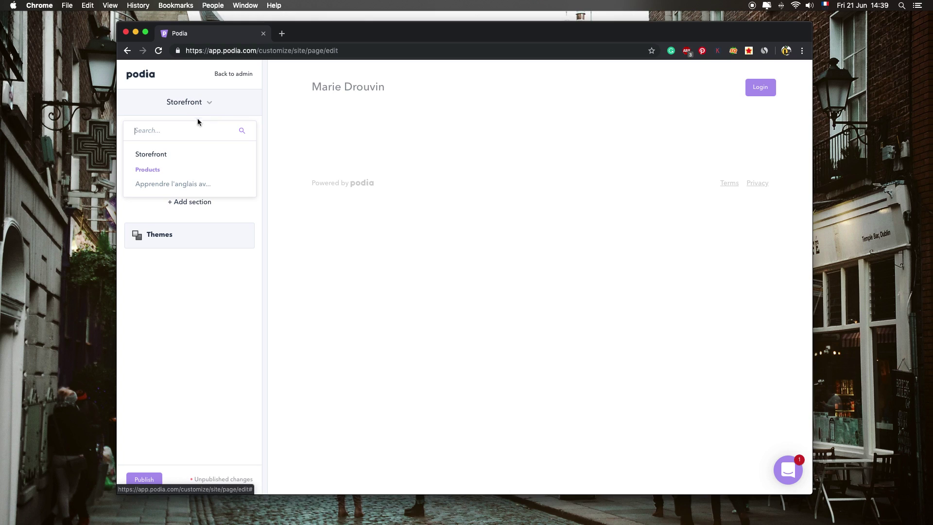
pyautogui.click(214, 272)
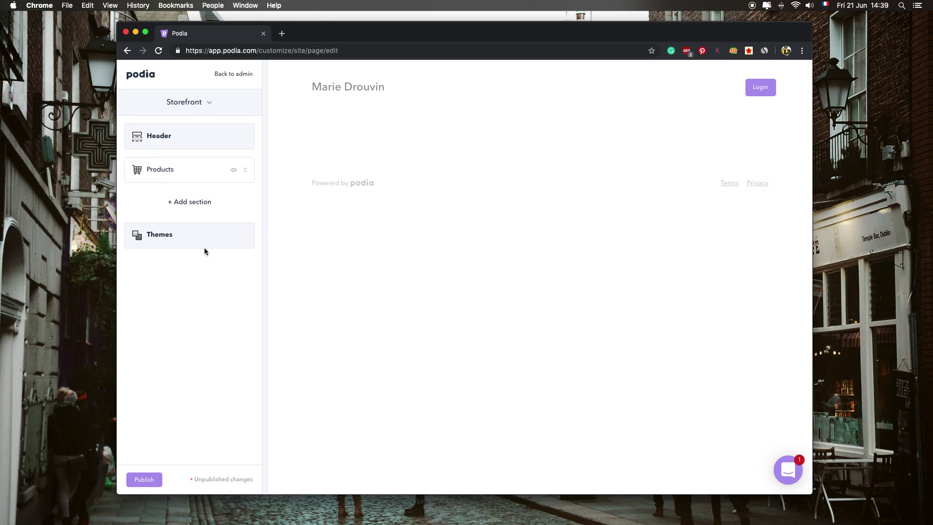
# Add a Bio section from the Global list and select its Headline field
pyautogui.click(198, 202)
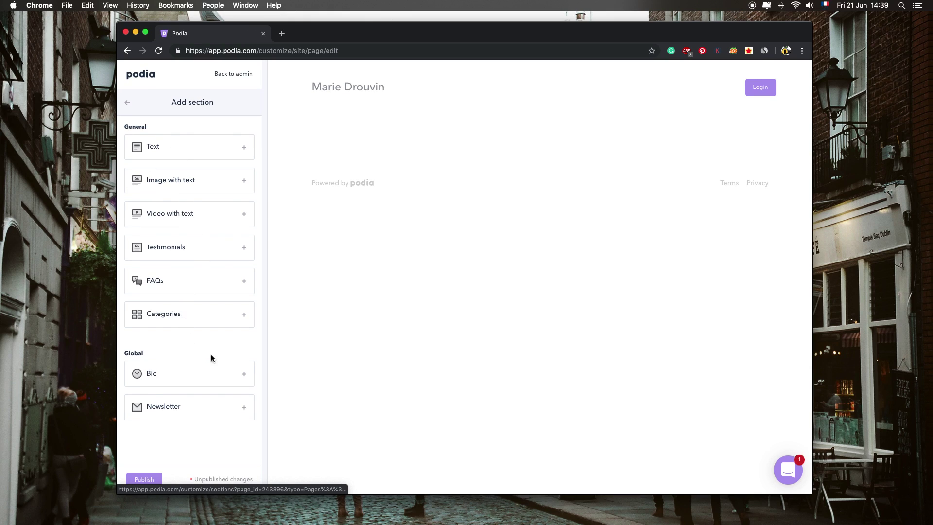
pyautogui.click(243, 374)
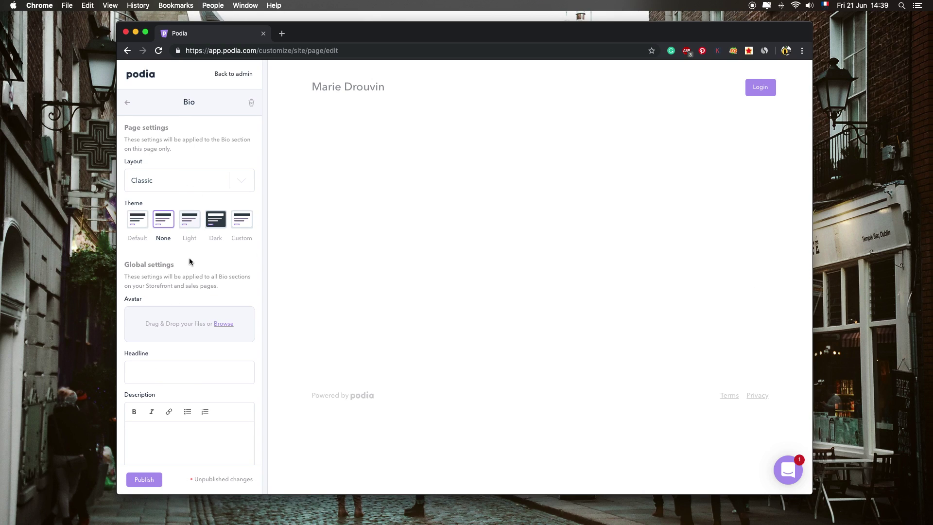
pyautogui.scroll(-1, 171, 342)
pyautogui.click(165, 353)
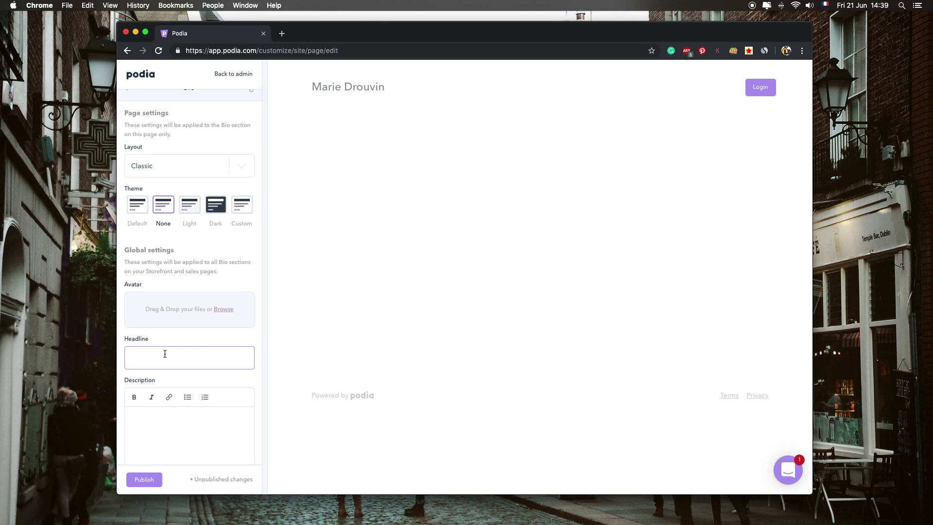
# Enter the Bio headline 'Apprends l'Anglais avec' followed by the presenter's name, capitalising Anglais
pyautogui.write('Ap')
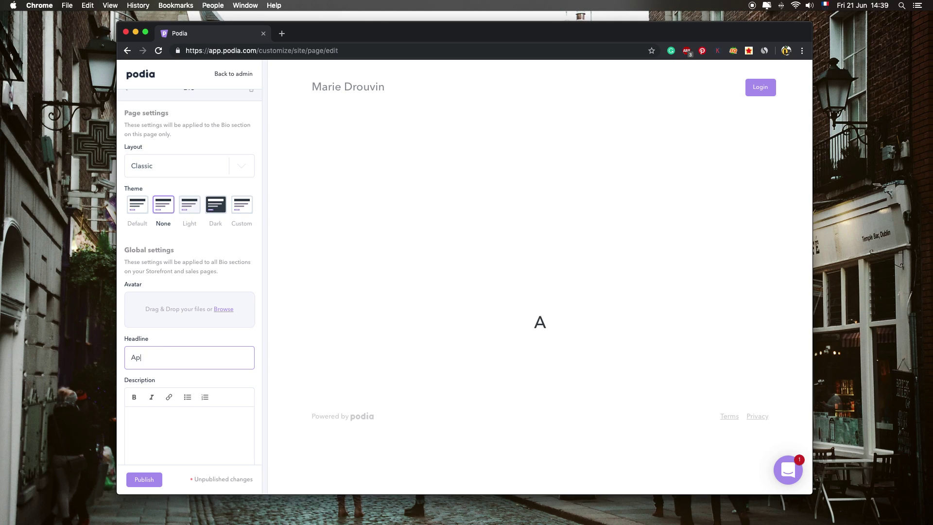
pyautogui.write("prends l'anglai")
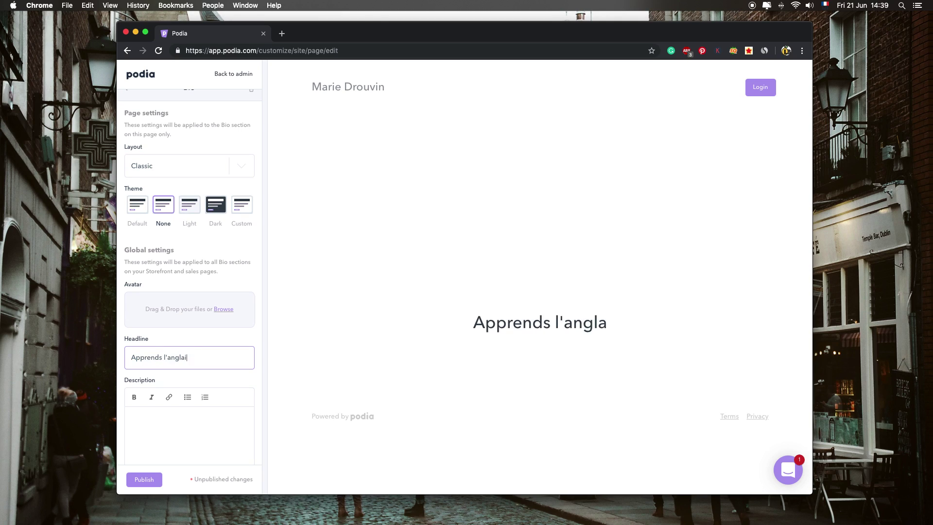
pyautogui.write('s avec Maris')
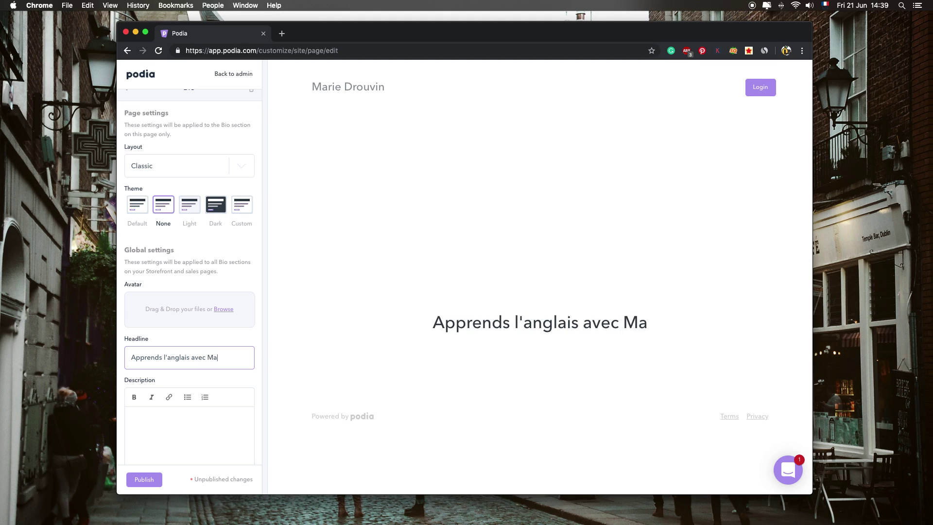
pyautogui.click(173, 359)
pyautogui.press('BackSpace')
pyautogui.write('A')
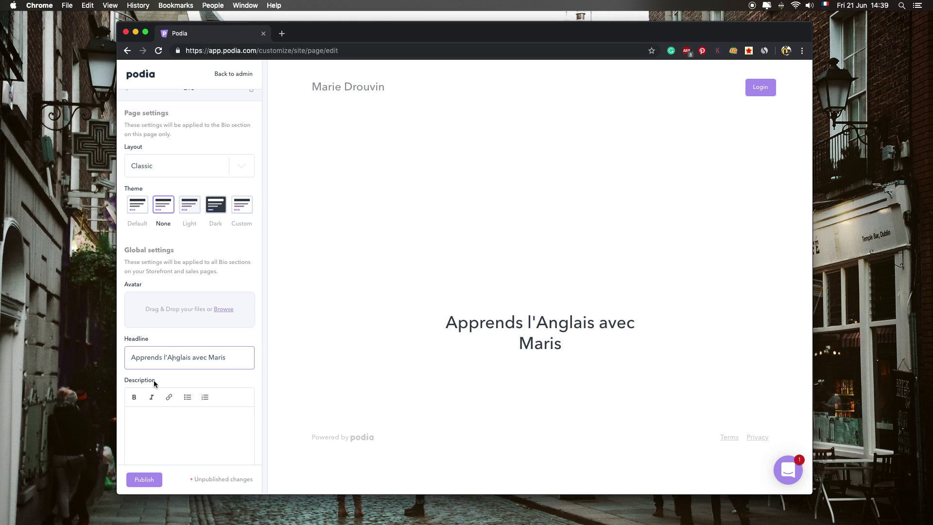
# Write a short Bio description introducing the presenter as bilingual
pyautogui.click(187, 436)
pyautogui.write('Je s')
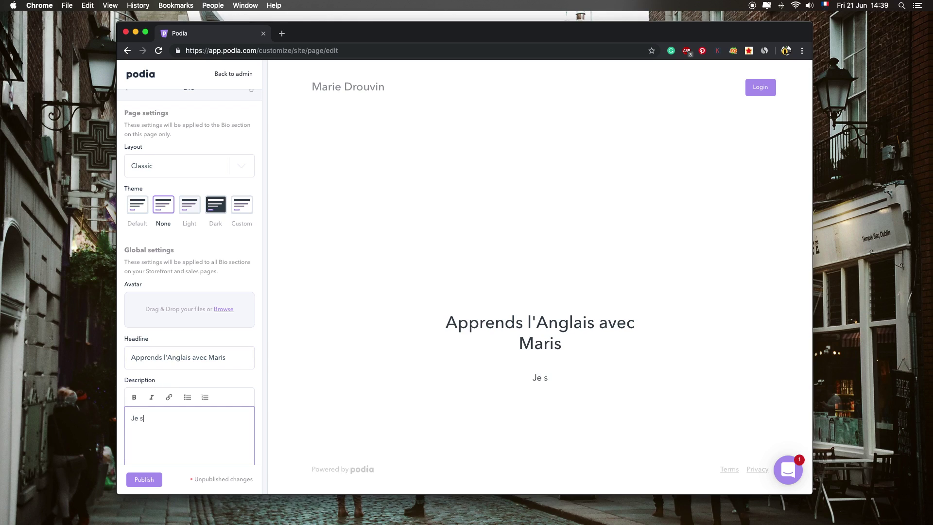
pyautogui.write('uis Marie, je suis b')
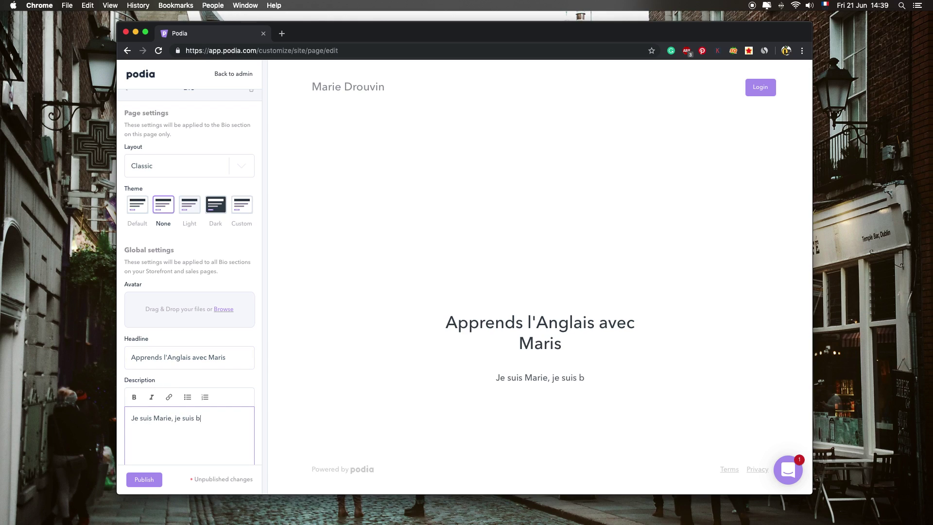
pyautogui.write('ilingue.....')
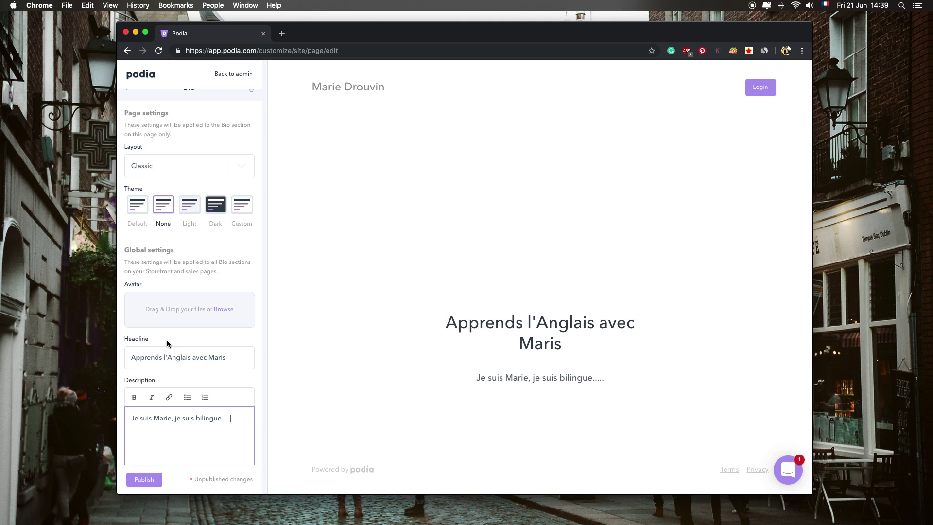
pyautogui.scroll(-3, 166, 343)
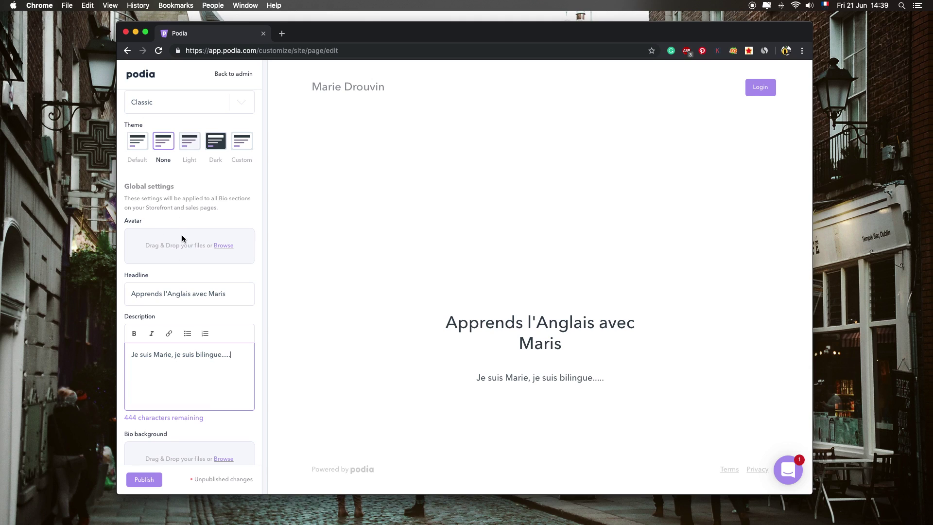
pyautogui.scroll(-3, 176, 284)
pyautogui.scroll(-3, 176, 288)
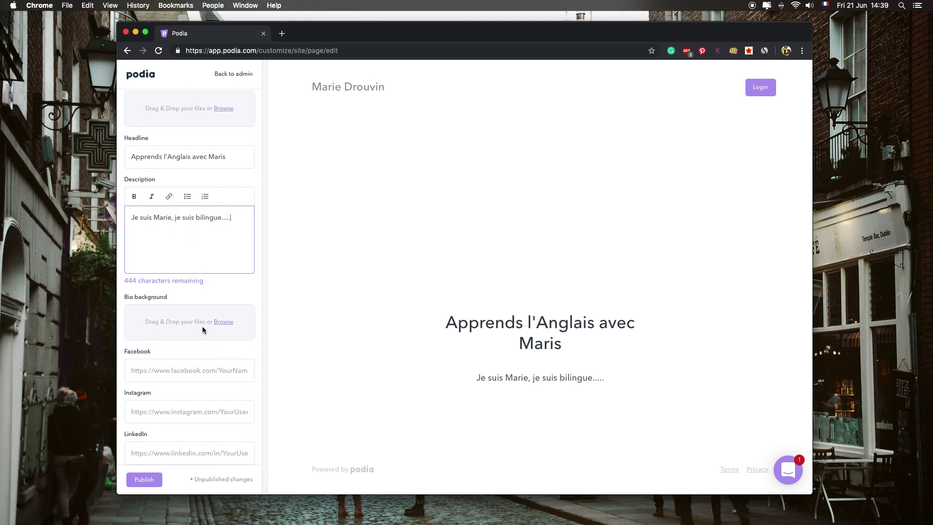
pyautogui.scroll(-6, 182, 335)
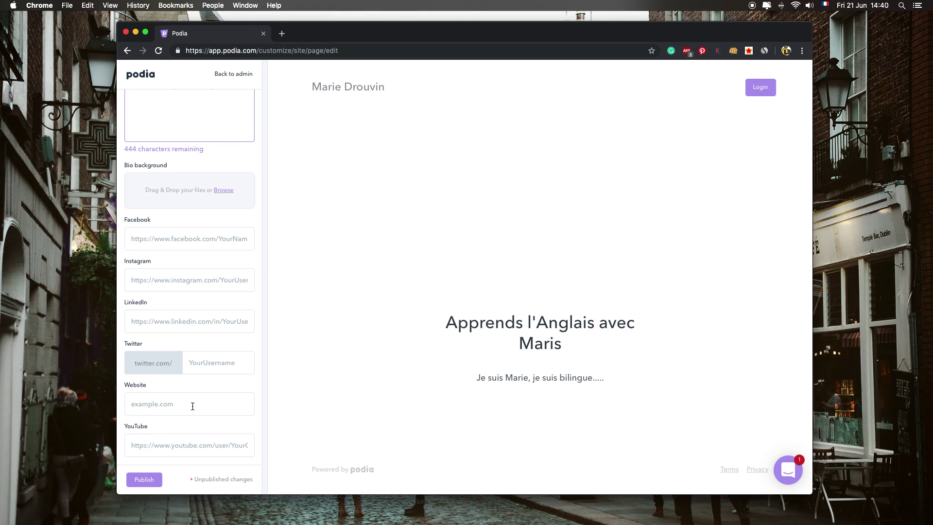
# Publish the new Bio headline and short description to the storefront
pyautogui.scroll(10, 192, 407)
pyautogui.click(144, 479)
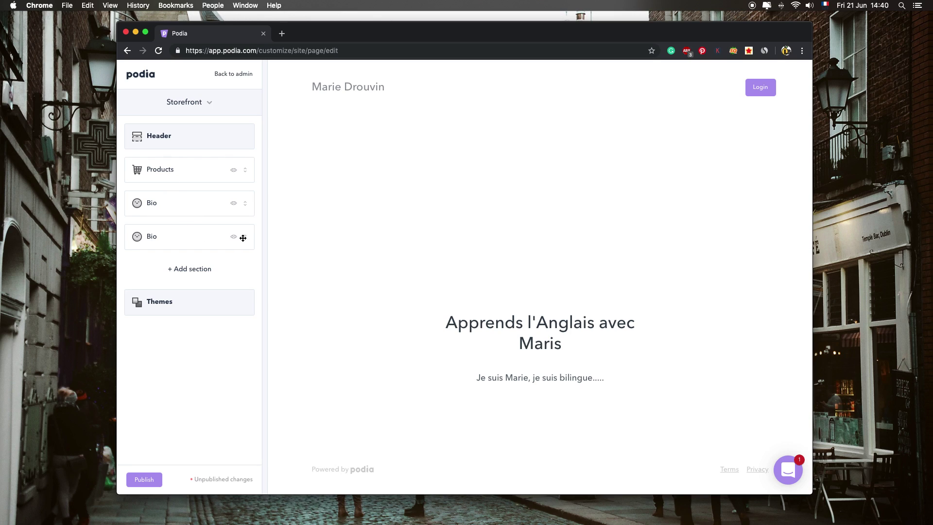
# Delete the second, duplicate Bio section and drag the remaining Bio above Products
pyautogui.click(153, 238)
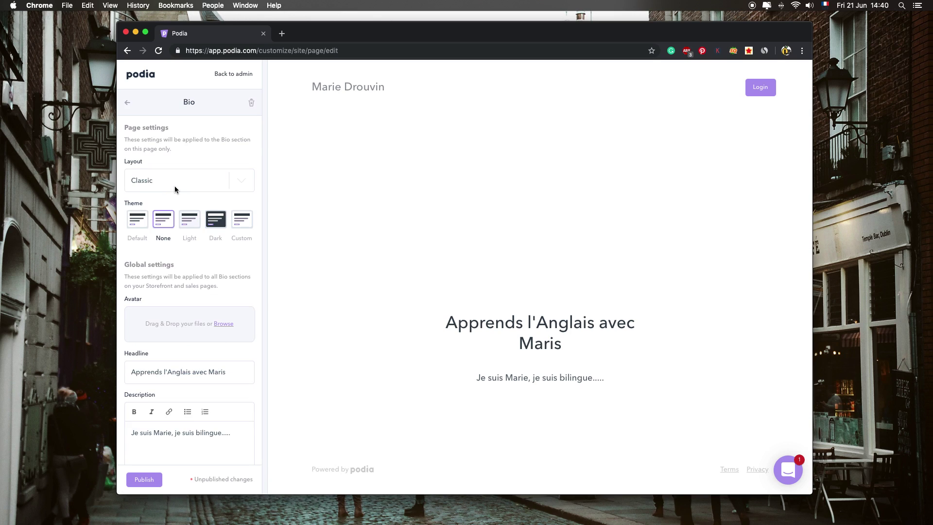
pyautogui.scroll(-10, 174, 186)
pyautogui.scroll(10, 174, 436)
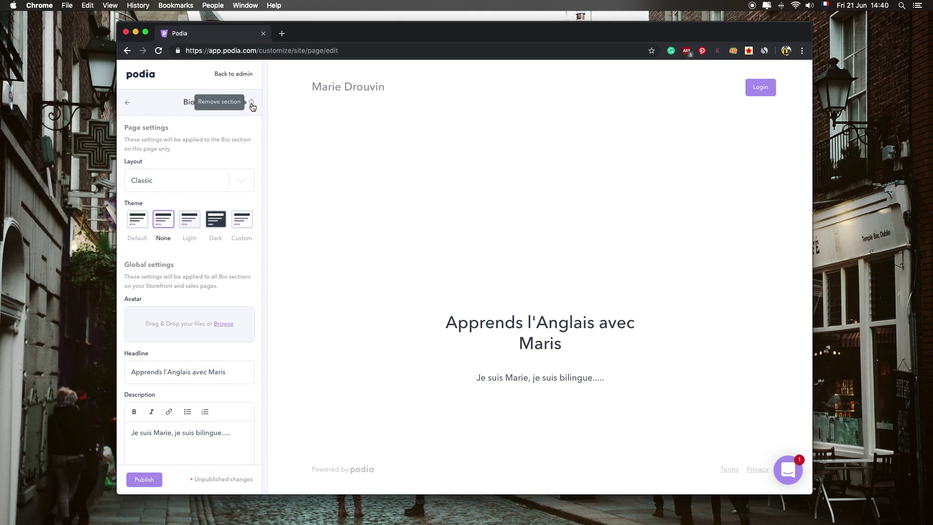
pyautogui.click(251, 102)
pyautogui.click(547, 106)
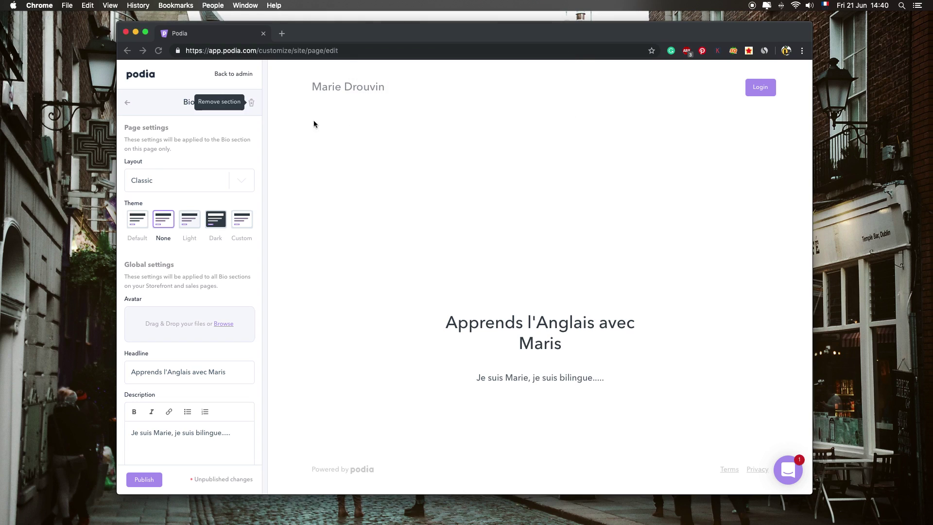
pyautogui.click(127, 104)
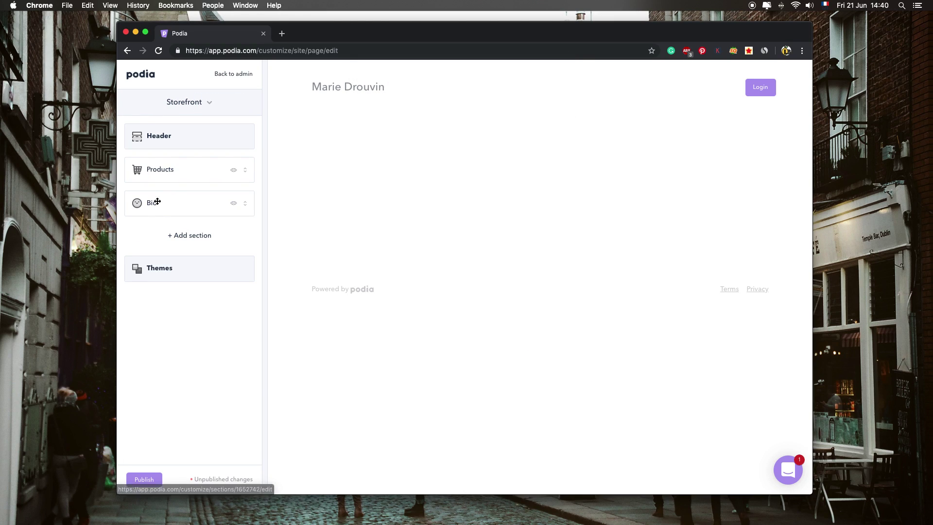
pyautogui.moveTo(210, 197); pyautogui.dragTo(173, 136)
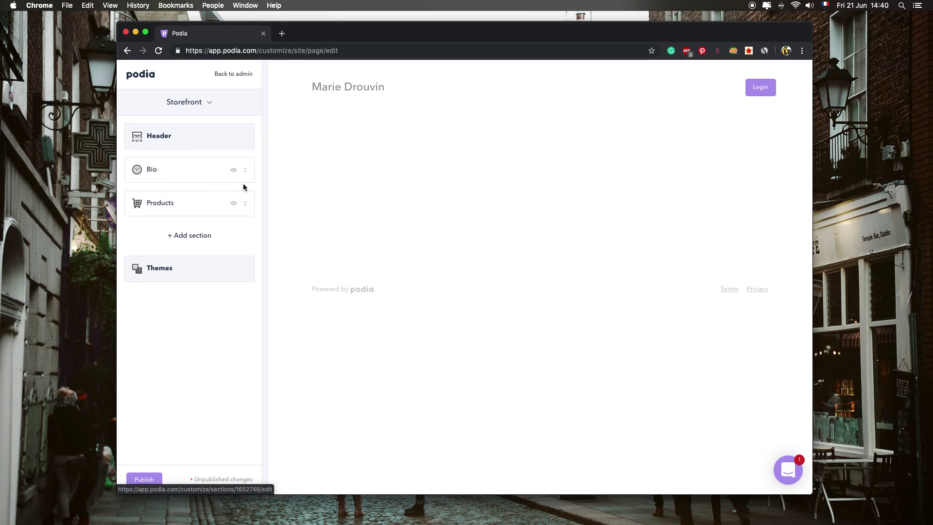
# Keep the Bio section on the Classic layout, switch it to the Dark theme, and publish
pyautogui.click(160, 175)
pyautogui.click(182, 177)
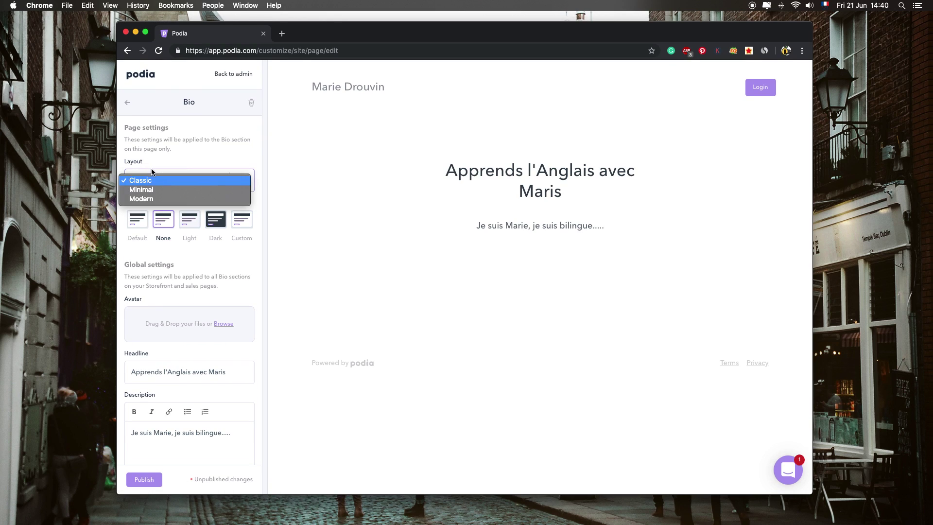
pyautogui.click(174, 367)
pyautogui.scroll(-3, 213, 375)
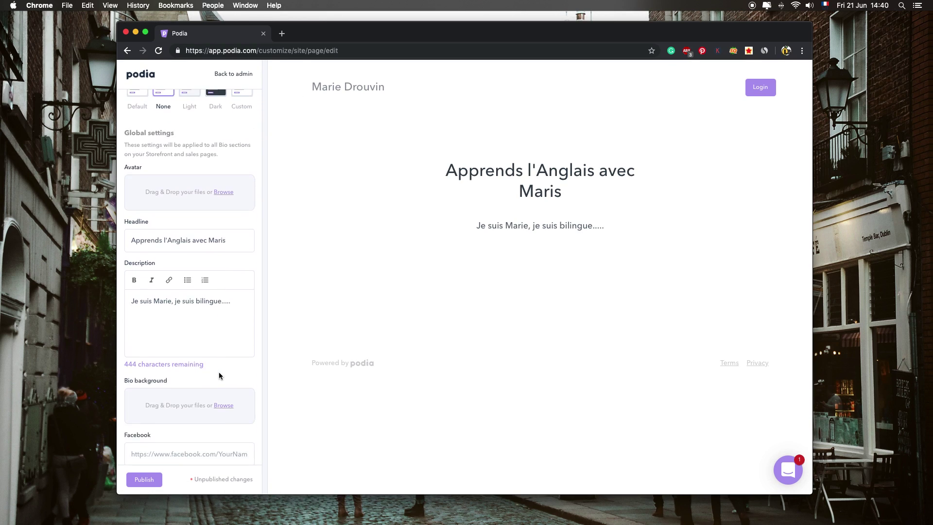
pyautogui.click(215, 154)
pyautogui.scroll(-10, 214, 272)
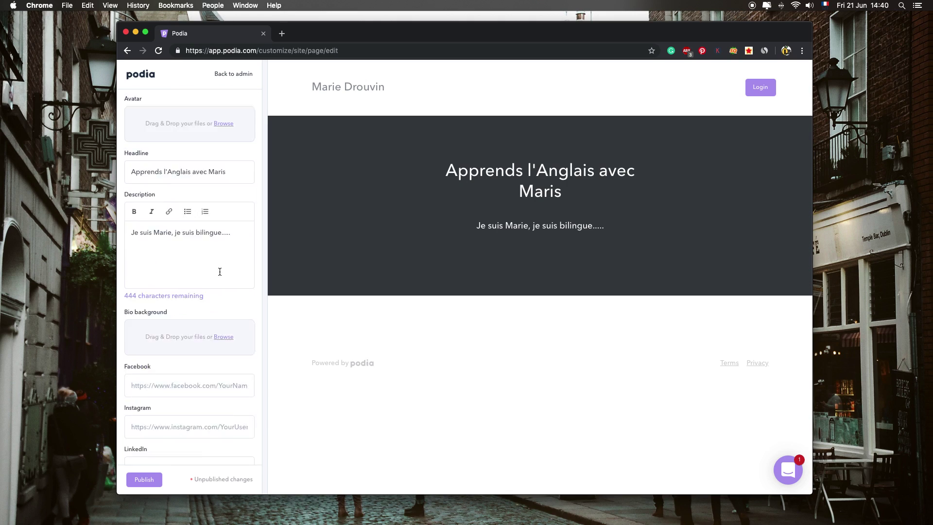
pyautogui.click(143, 479)
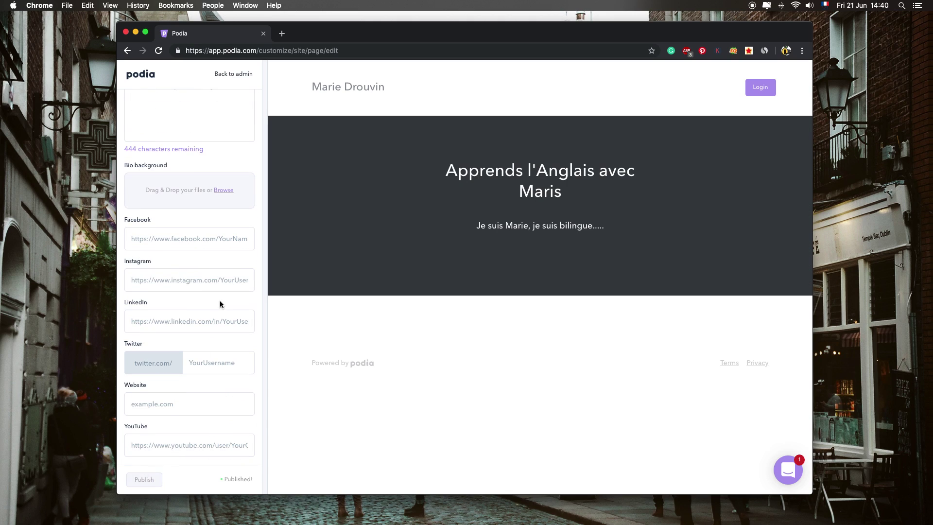
pyautogui.scroll(10, 215, 305)
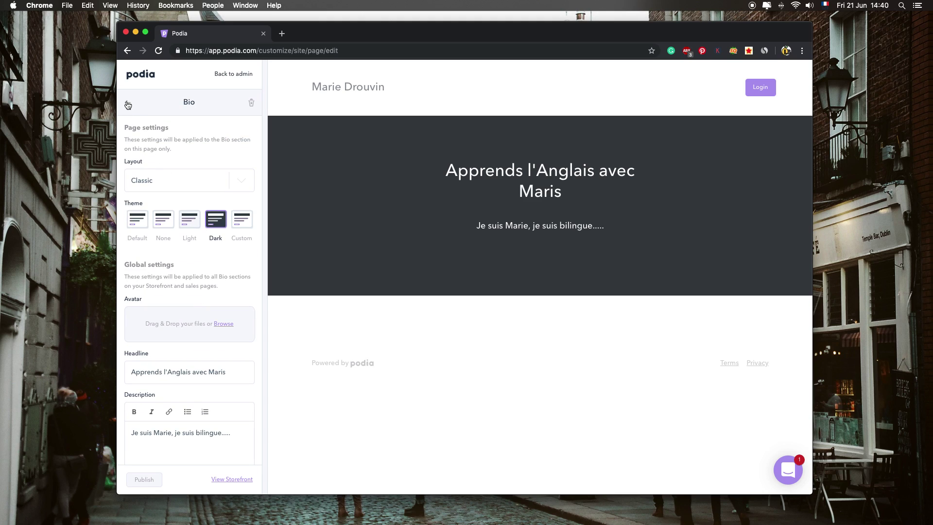
pyautogui.click(215, 219)
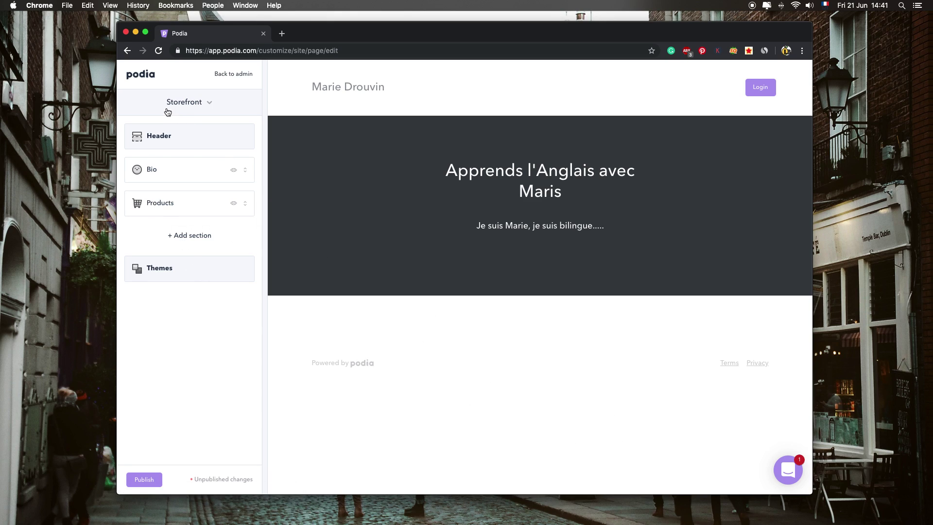
# Write 'L'anglais depuis son canapé' as the course's description in the Products section
pyautogui.click(162, 205)
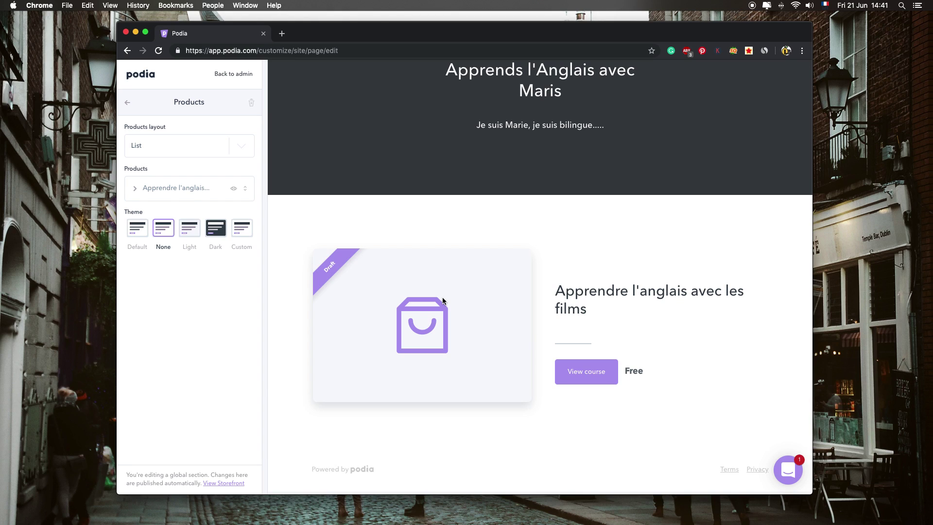
pyautogui.click(135, 188)
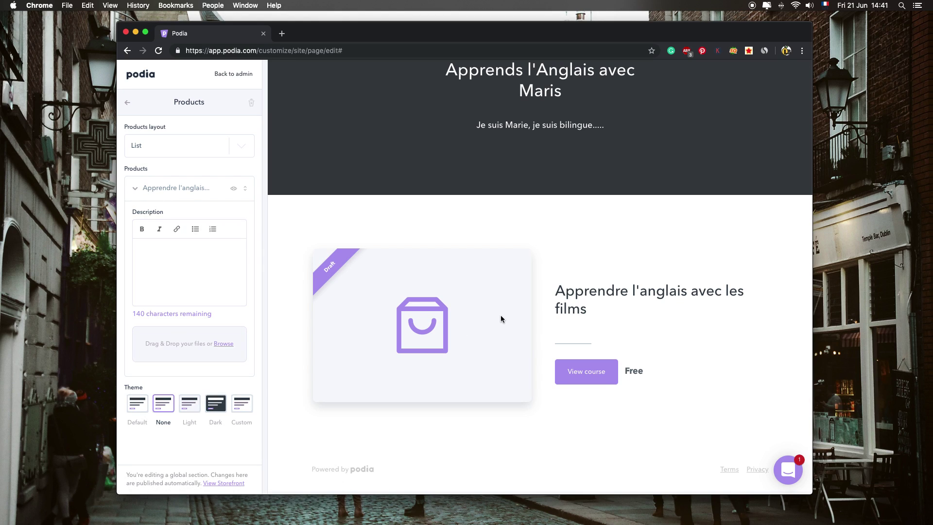
pyautogui.scroll(3, 500, 319)
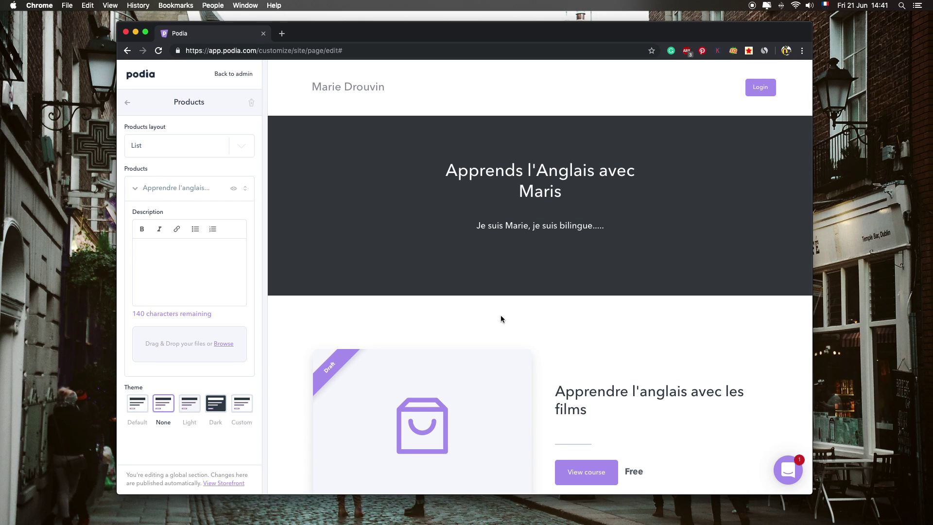
pyautogui.scroll(-3, 500, 315)
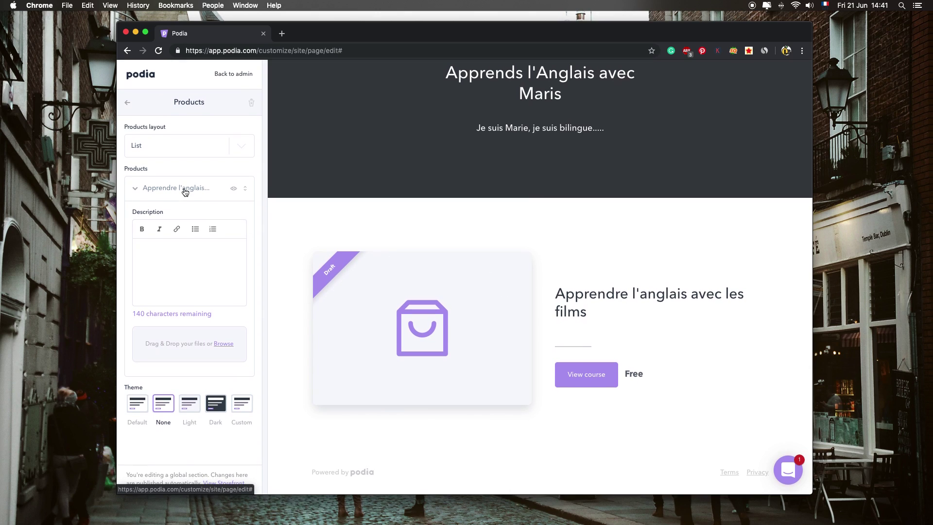
pyautogui.click(171, 262)
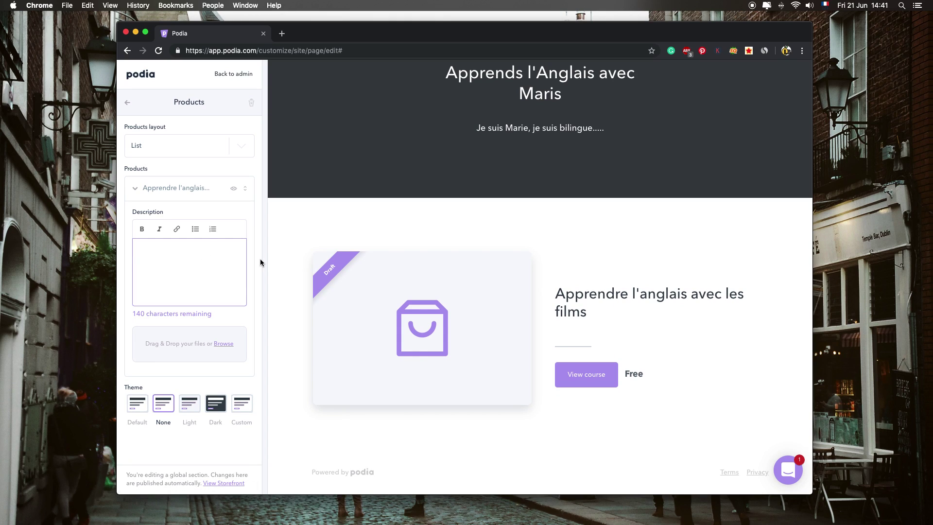
pyautogui.write("L'anglaus dep")
pyautogui.press('BackSpace')
pyautogui.press('BackSpace')
pyautogui.press('BackSpace')
pyautogui.press('BackSpace')
pyautogui.press('BackSpace')
pyautogui.press('BackSpace')
pyautogui.write('is depuis son canapé.')
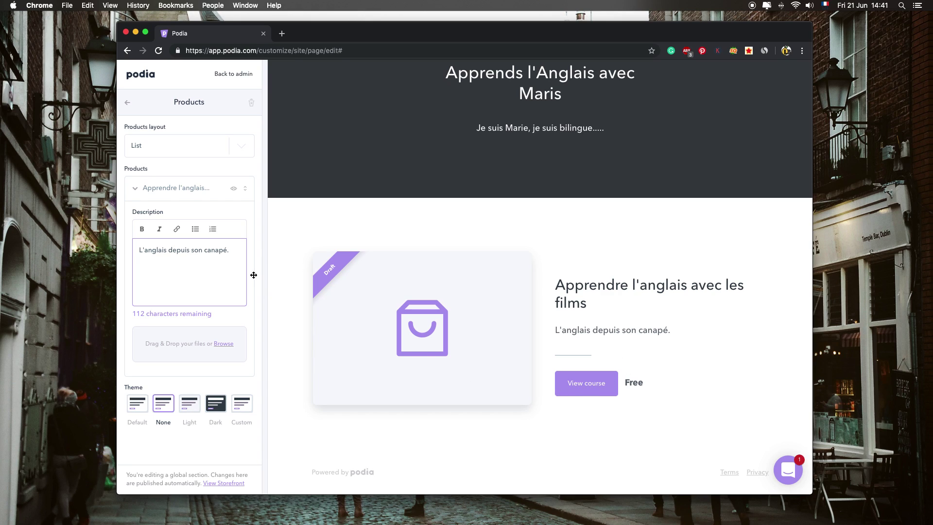
# Return to the storefront section list and publish the product description
pyautogui.scroll(-1, 201, 386)
pyautogui.click(128, 100)
pyautogui.click(144, 479)
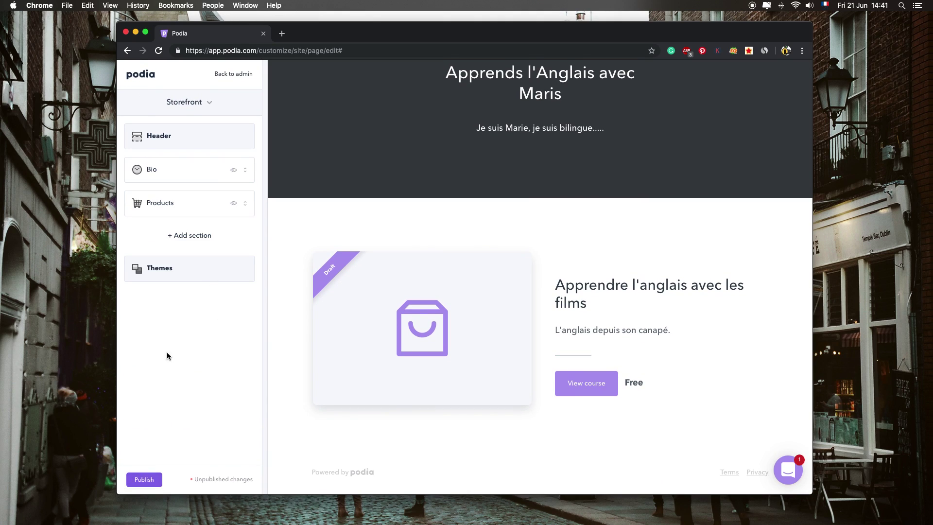
pyautogui.click(186, 106)
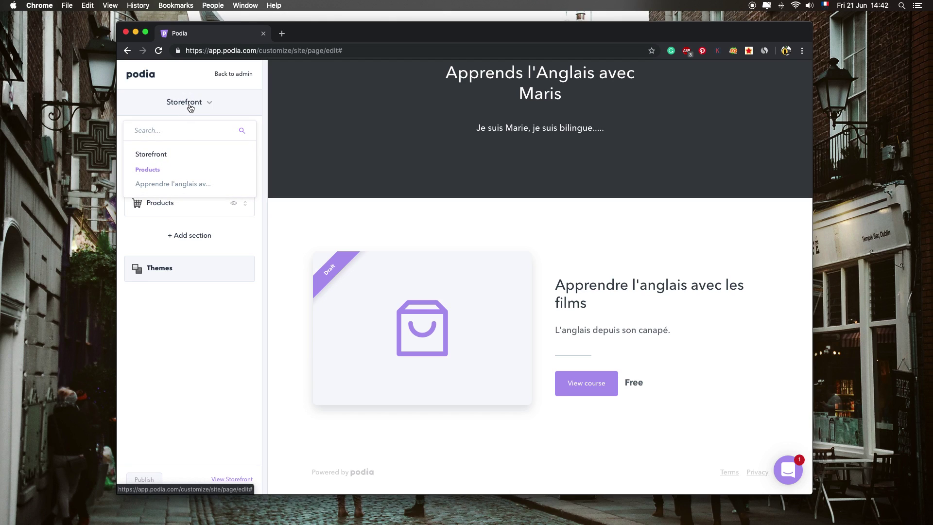
# Switch the site editor to the 'Apprendre l'anglais avec les films' course page
pyautogui.click(187, 106)
pyautogui.click(187, 106)
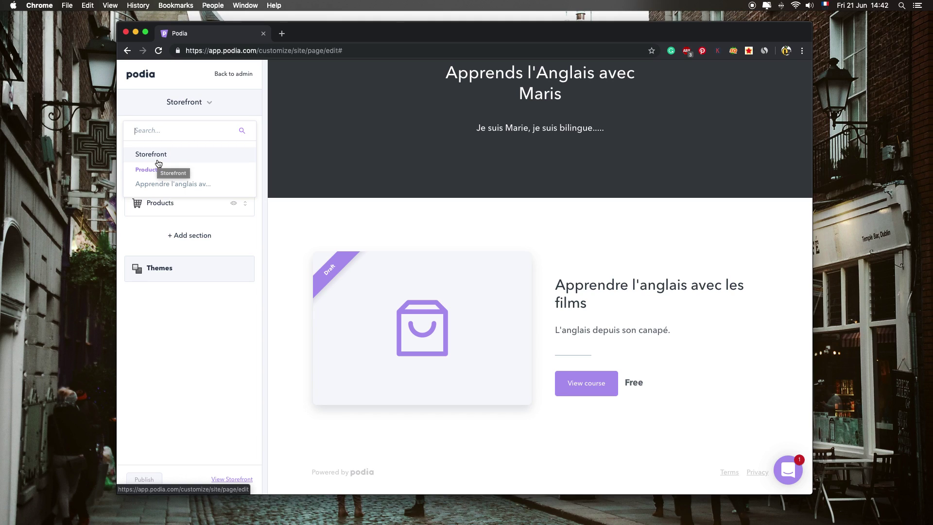
pyautogui.click(164, 185)
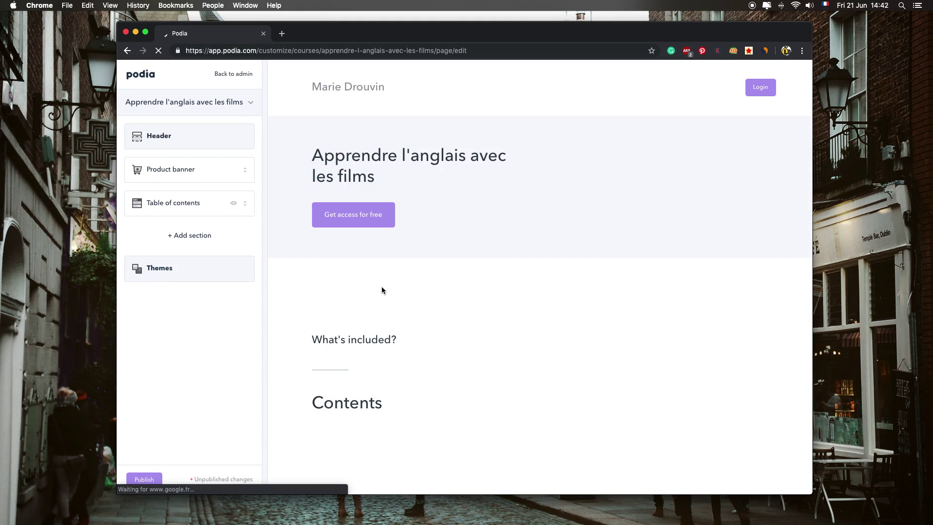
# Give the product banner the subtitle 'L'Anglais depuis ton canapé' and return to the sections
pyautogui.click(166, 172)
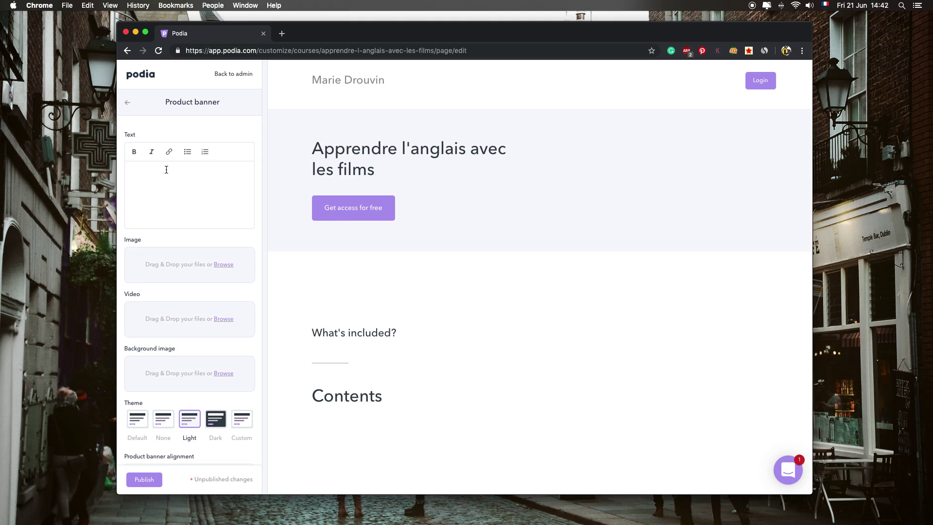
pyautogui.click(166, 169)
pyautogui.write("L'Anglaid")
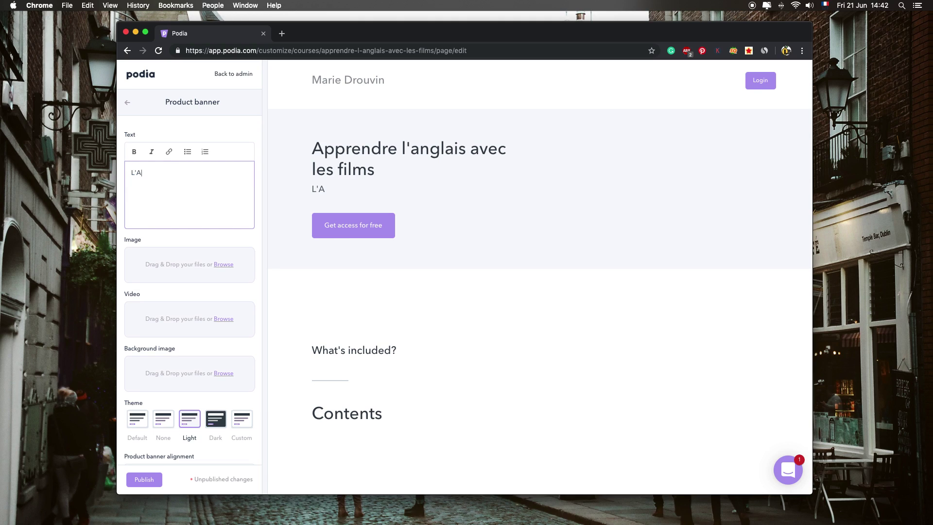
pyautogui.press('BackSpace')
pyautogui.press('BackSpace')
pyautogui.write('s depuis ton canapé.')
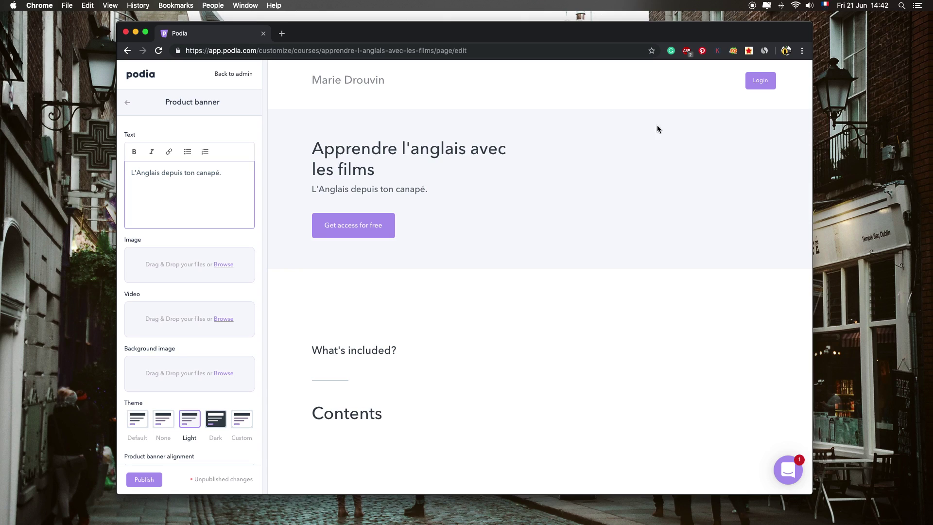
pyautogui.scroll(-2, 175, 245)
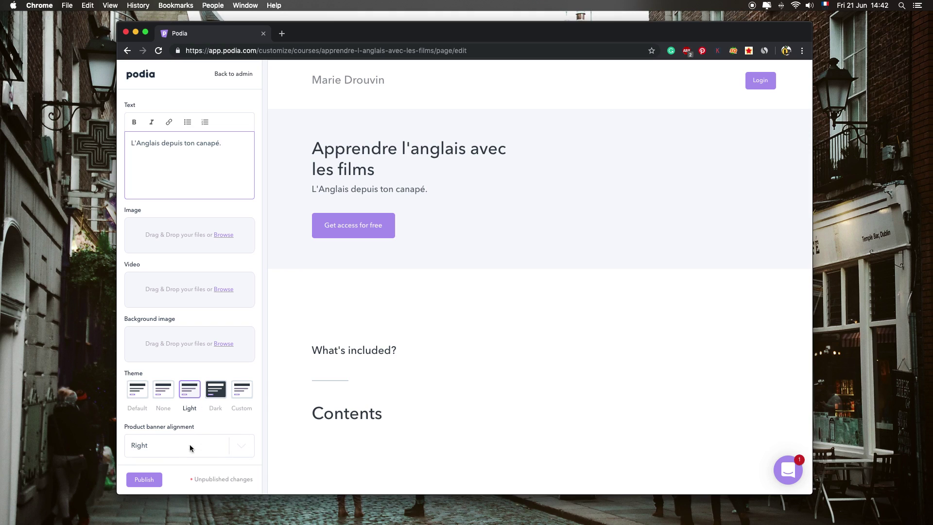
pyautogui.scroll(2, 232, 445)
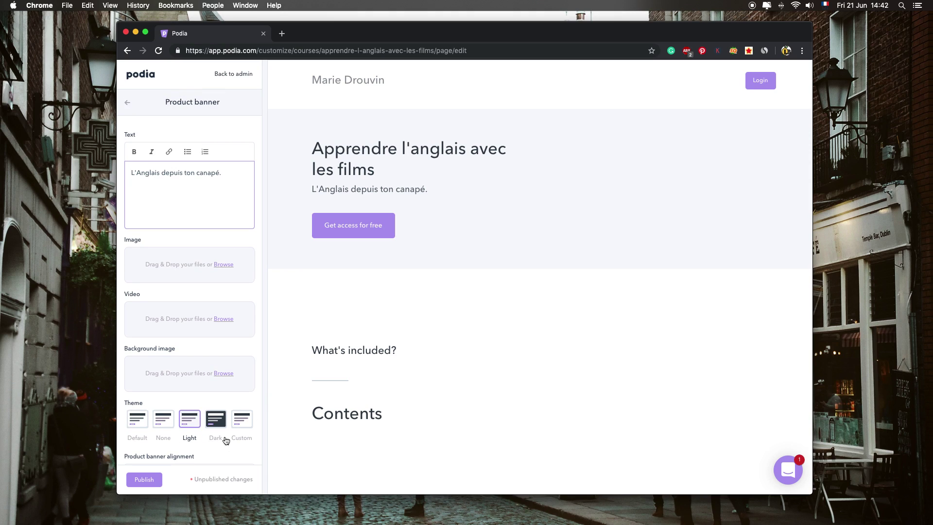
pyautogui.click(126, 105)
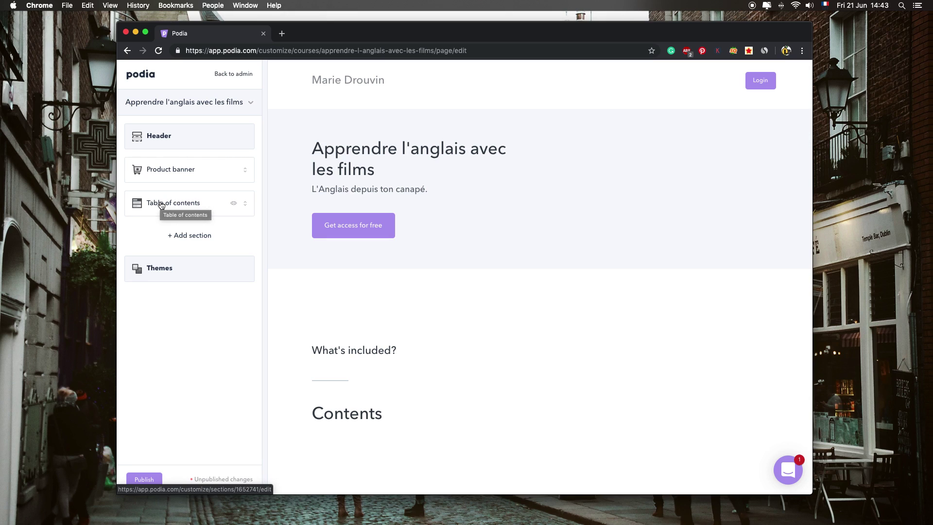
# Add a Text section to the course page headed 'Au programme'
pyautogui.click(192, 236)
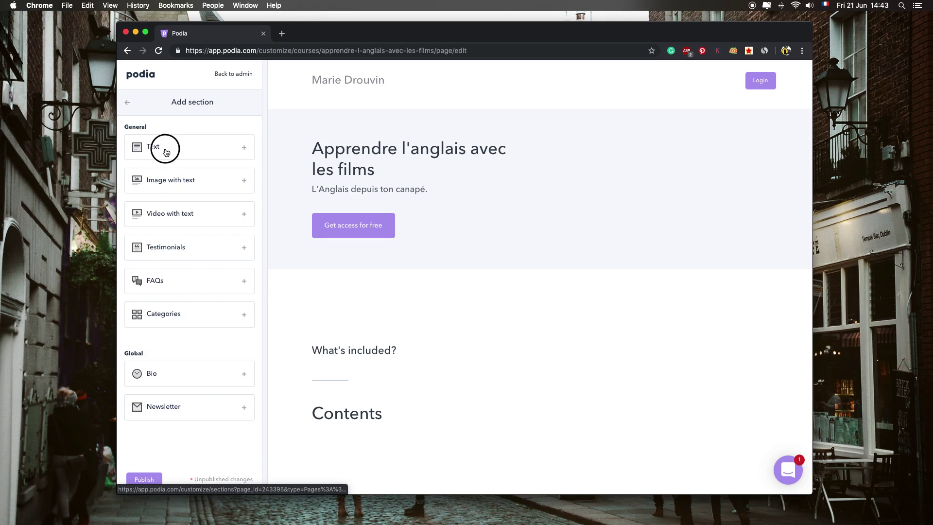
pyautogui.click(195, 147)
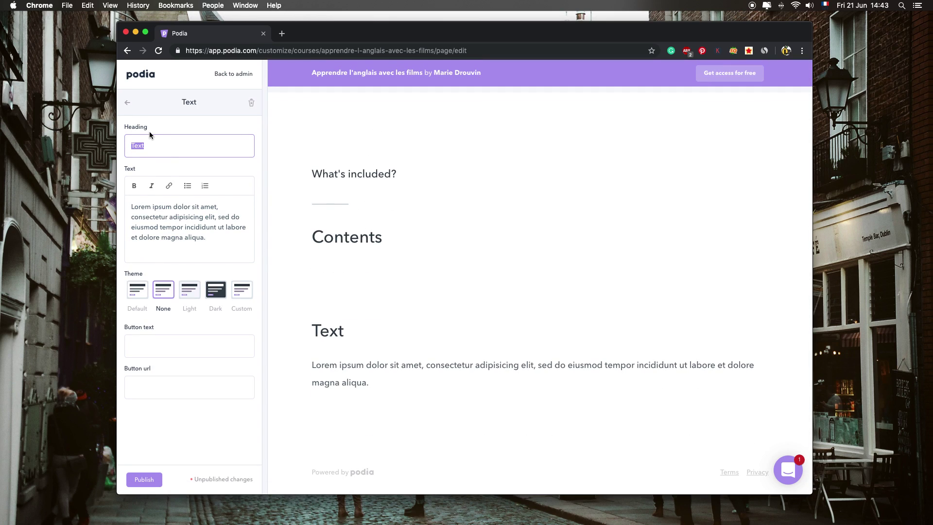
pyautogui.write('Ce qui')
pyautogui.press('BackSpace')
pyautogui.press('BackSpace')
pyautogui.press('BackSpace')
pyautogui.press('BackSpace')
pyautogui.press('BackSpace')
pyautogui.press('BackSpace')
pyautogui.press('BackSpace')
pyautogui.write('Au progr')
pyautogui.press('BackSpace')
pyautogui.write('gramme:')
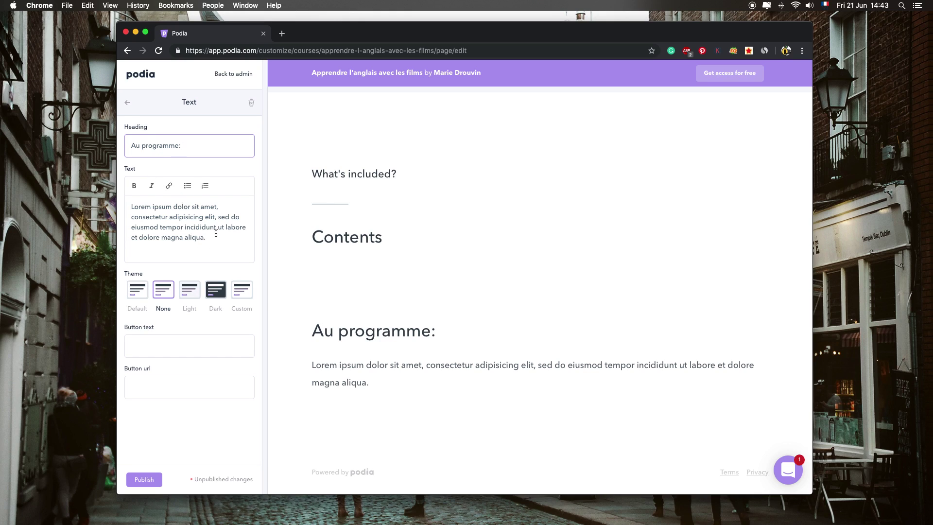
# Turn the body into a bulleted list with a second 'blabla' bullet and publish
pyautogui.moveTo(216, 238); pyautogui.dragTo(130, 193)
pyautogui.click(187, 185)
pyautogui.click(210, 247)
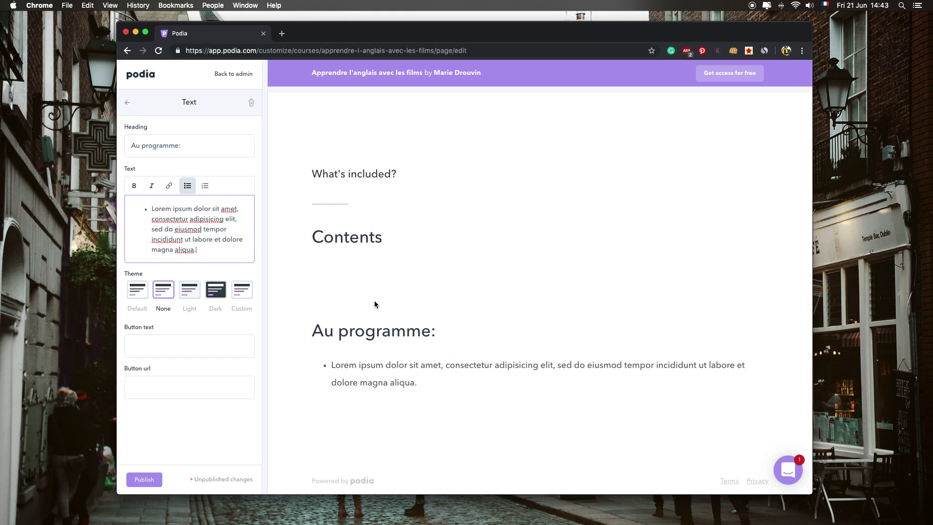
pyautogui.press('Return')
pyautogui.write('blabla')
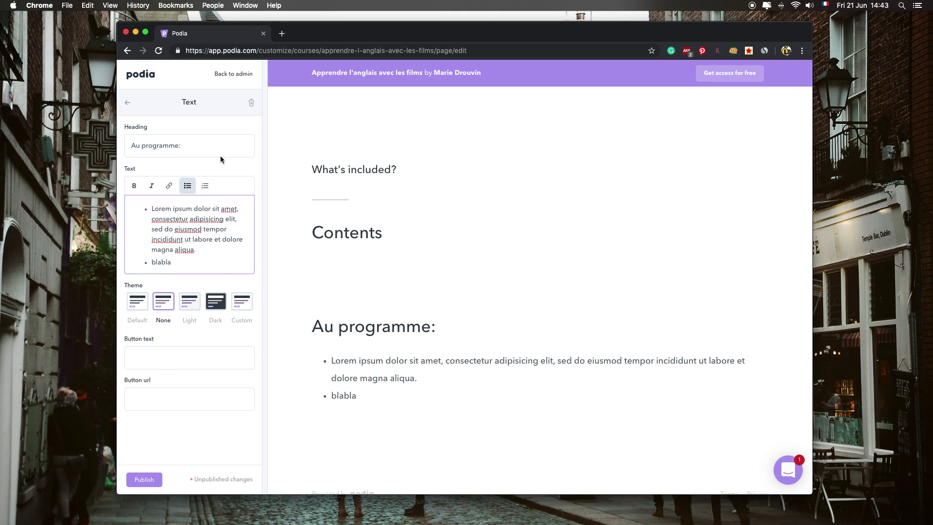
pyautogui.click(154, 479)
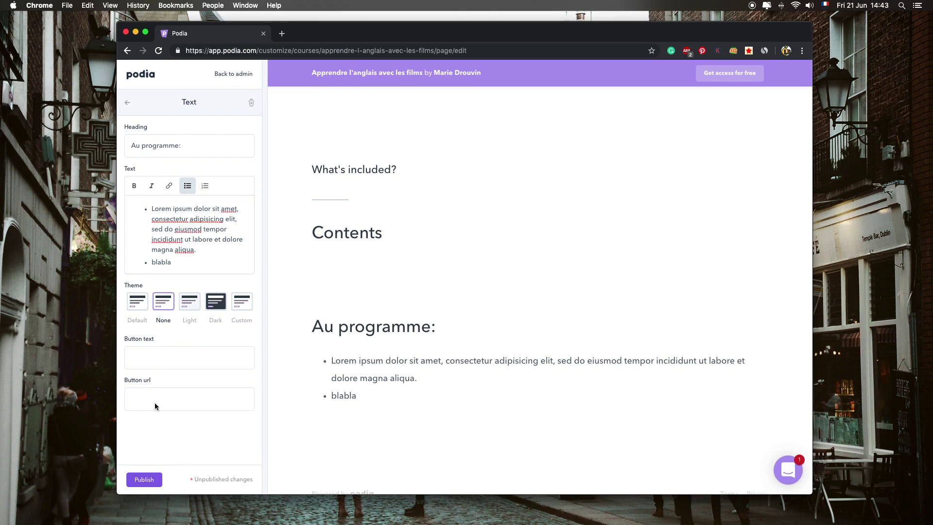
pyautogui.click(127, 108)
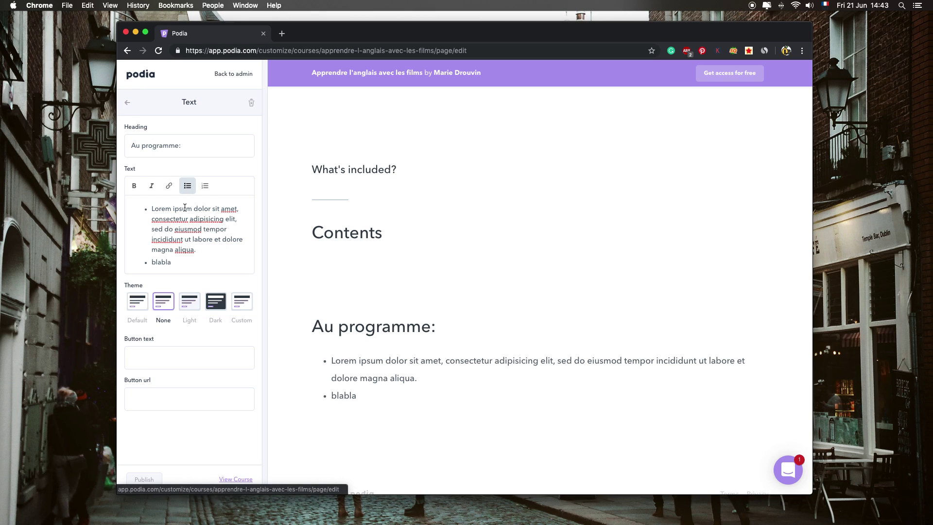
# Move 'Au programme:' above Table of contents, hiding and re-showing the table of contents
pyautogui.moveTo(156, 237); pyautogui.dragTo(156, 200)
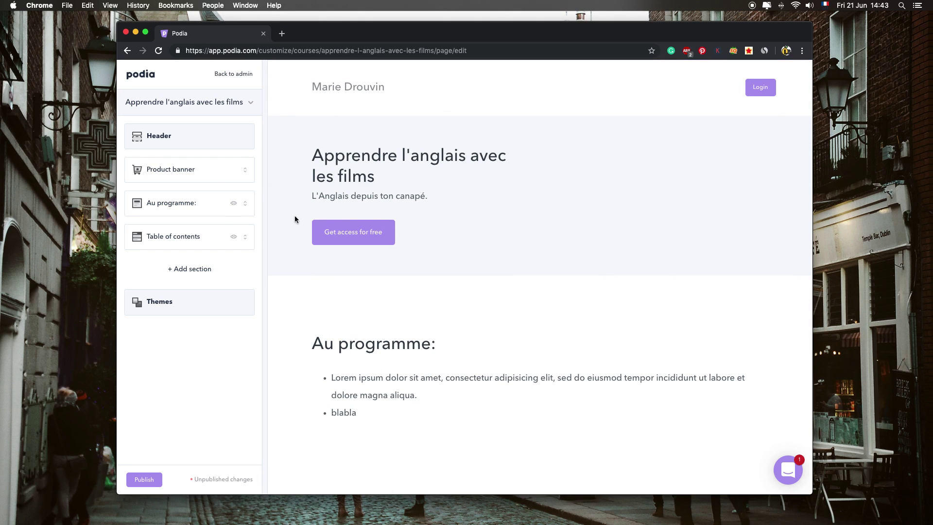
pyautogui.scroll(-5, 371, 313)
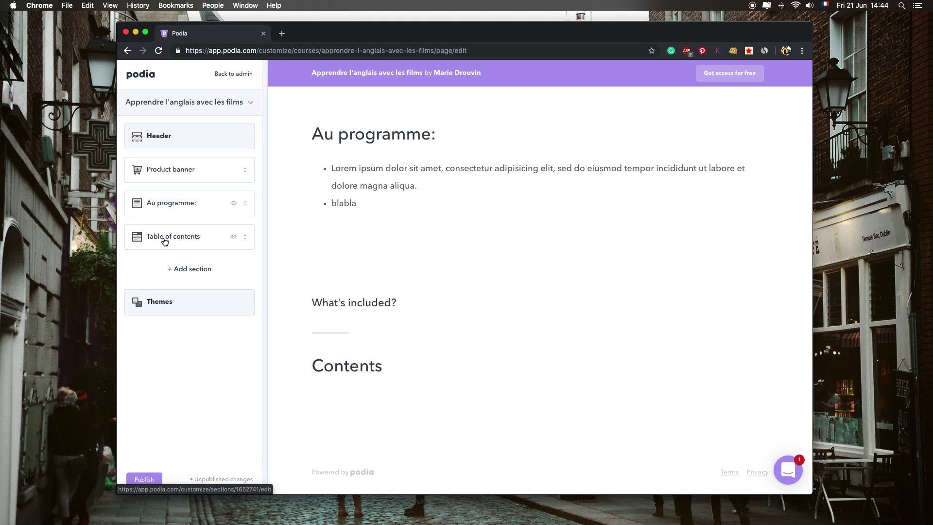
pyautogui.click(234, 237)
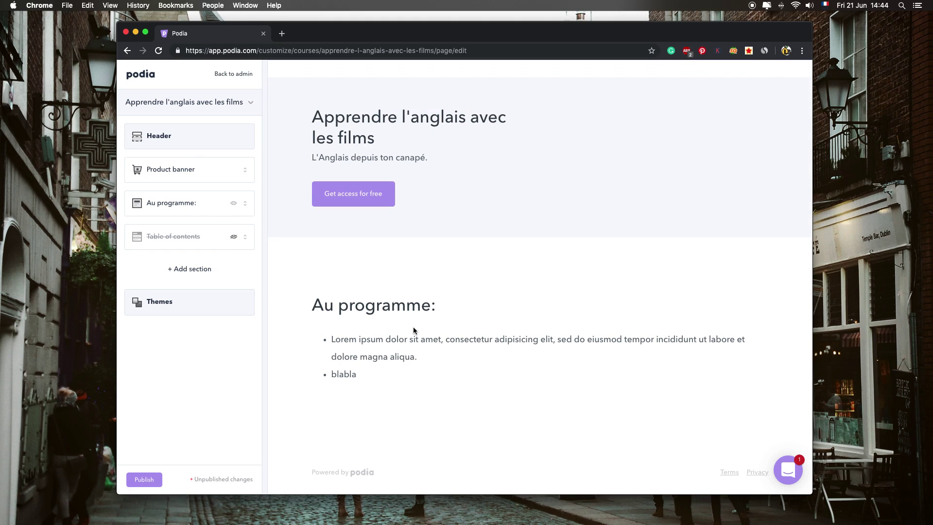
pyautogui.click(233, 240)
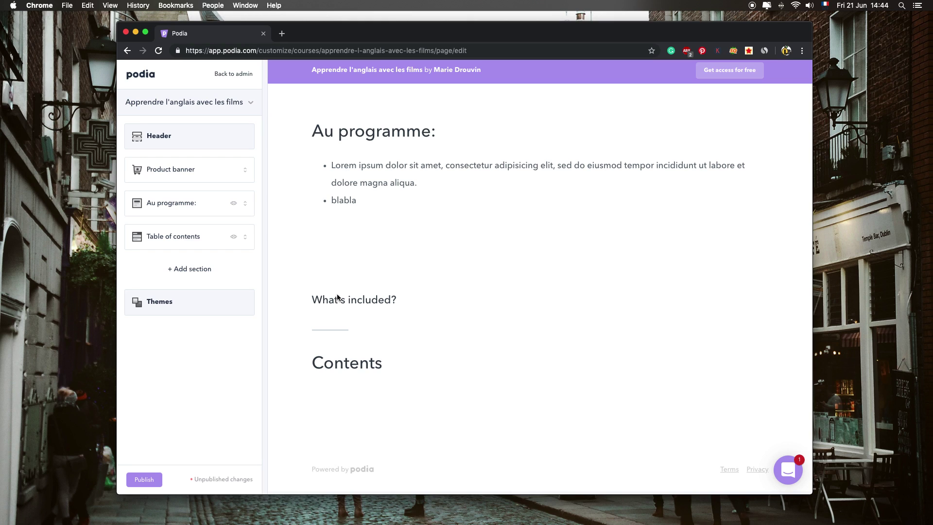
# Publish the reordered course page
pyautogui.scroll(5, 336, 294)
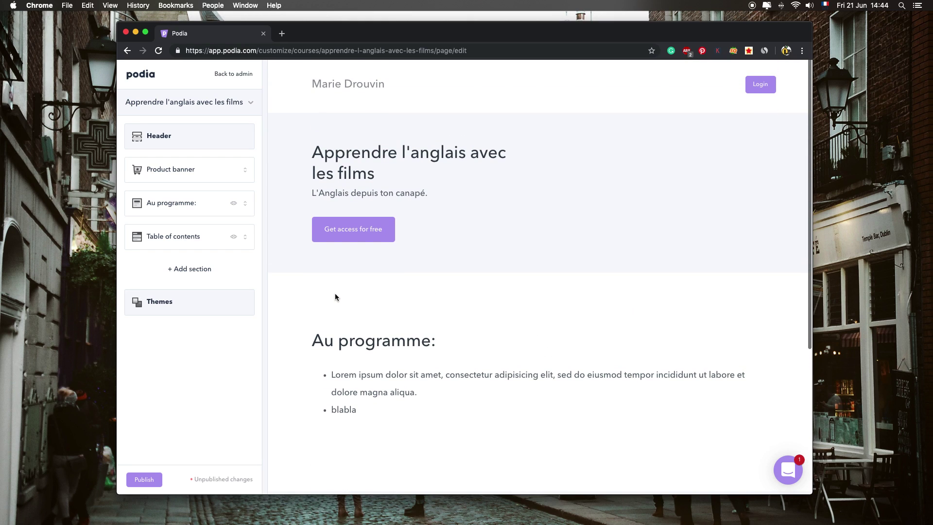
pyautogui.click(143, 479)
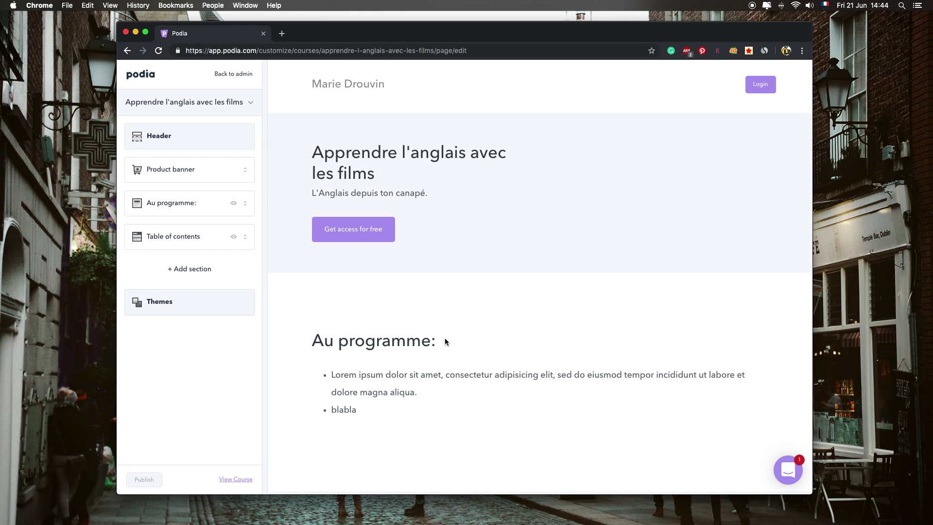
pyautogui.scroll(-4, 445, 340)
pyautogui.scroll(5, 381, 383)
pyautogui.scroll(-5, 413, 374)
pyautogui.scroll(5, 413, 373)
# Go back to the admin area and open the 'Apprendre l'anglais avec les films' course from Products
pyautogui.click(234, 75)
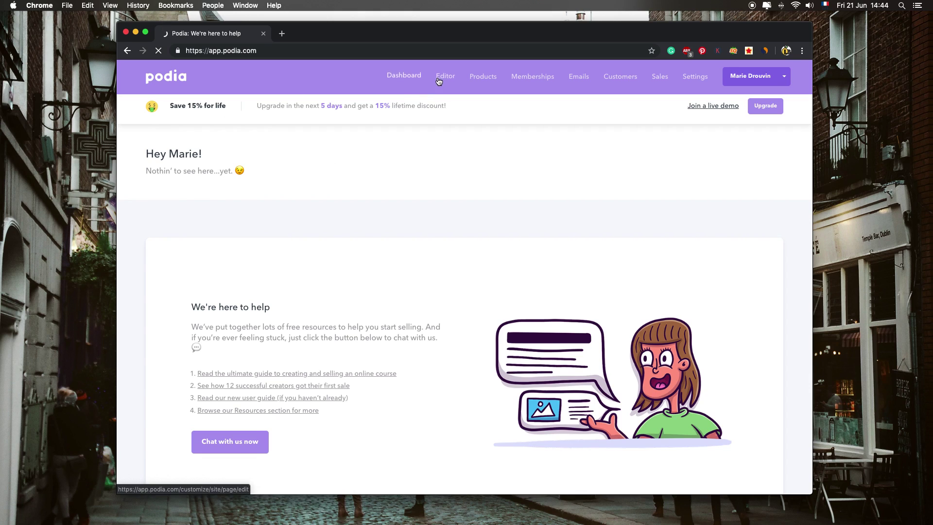
pyautogui.click(475, 76)
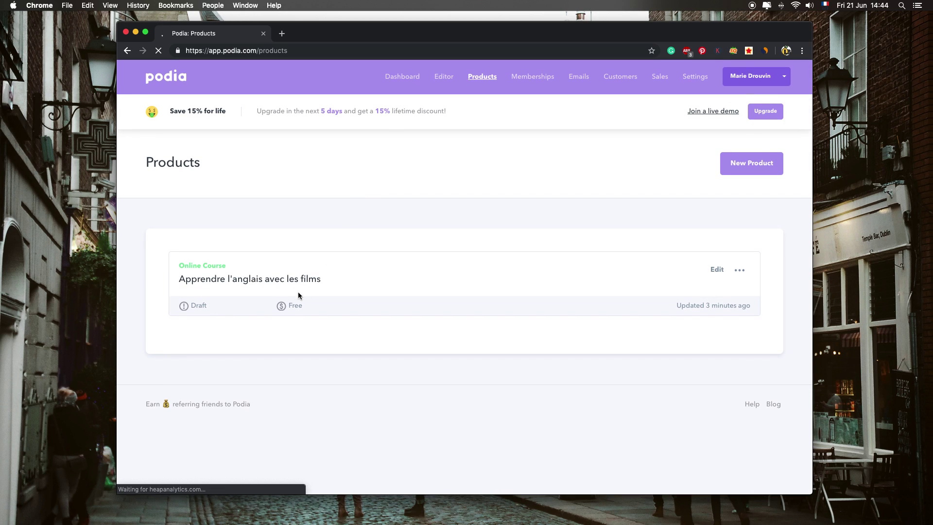
pyautogui.click(294, 285)
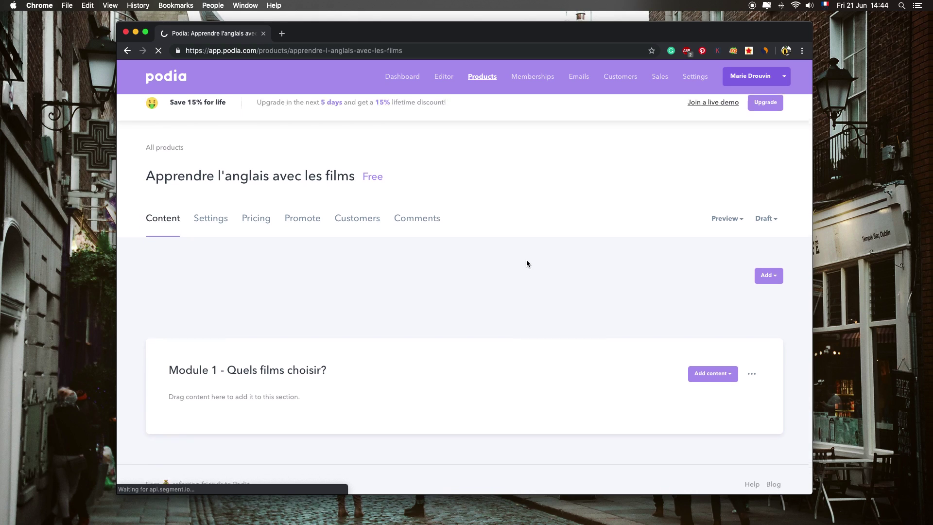
# Check the course's Draft status options without changing them, then return to the Dashboard
pyautogui.scroll(-1, 527, 259)
pyautogui.click(765, 208)
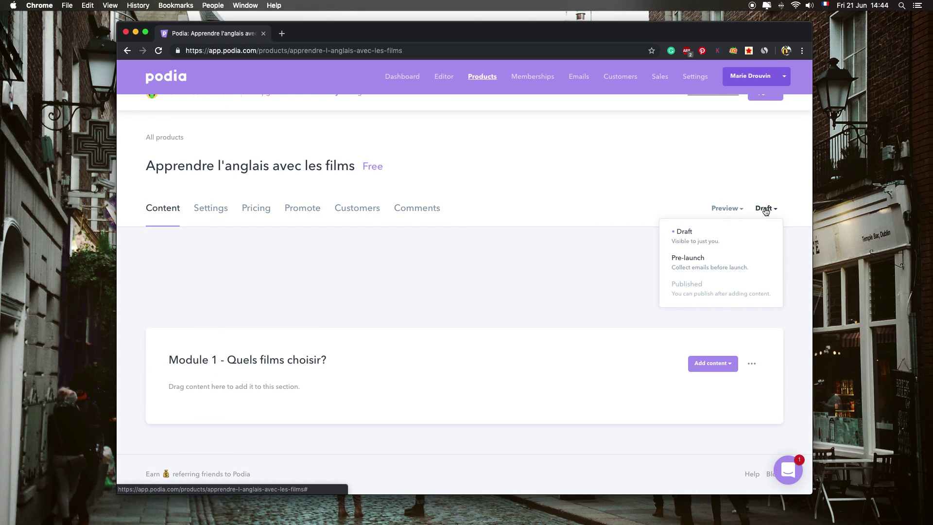
pyautogui.click(553, 271)
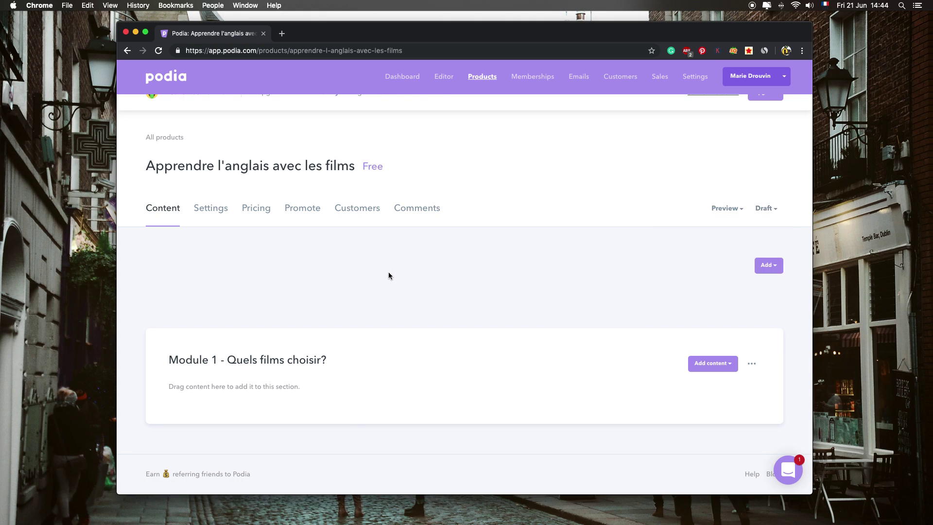
pyautogui.scroll(1, 387, 269)
pyautogui.click(401, 78)
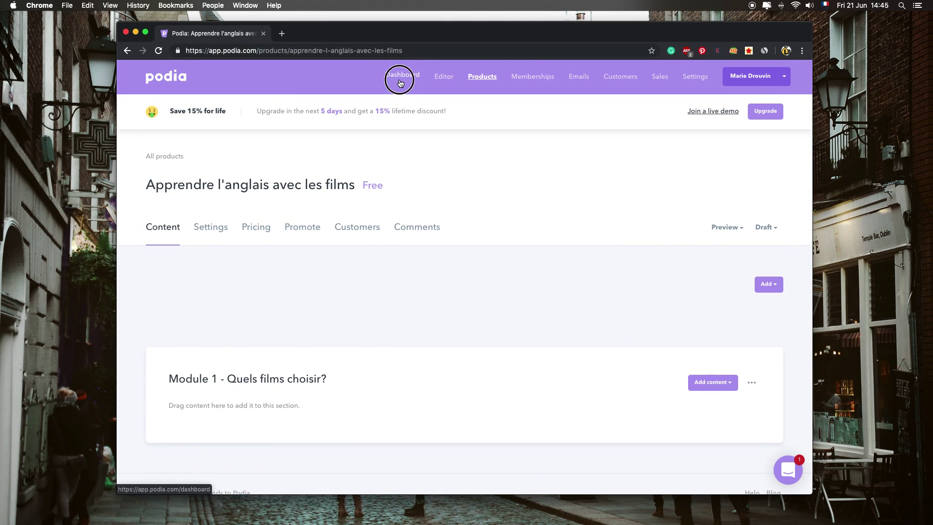